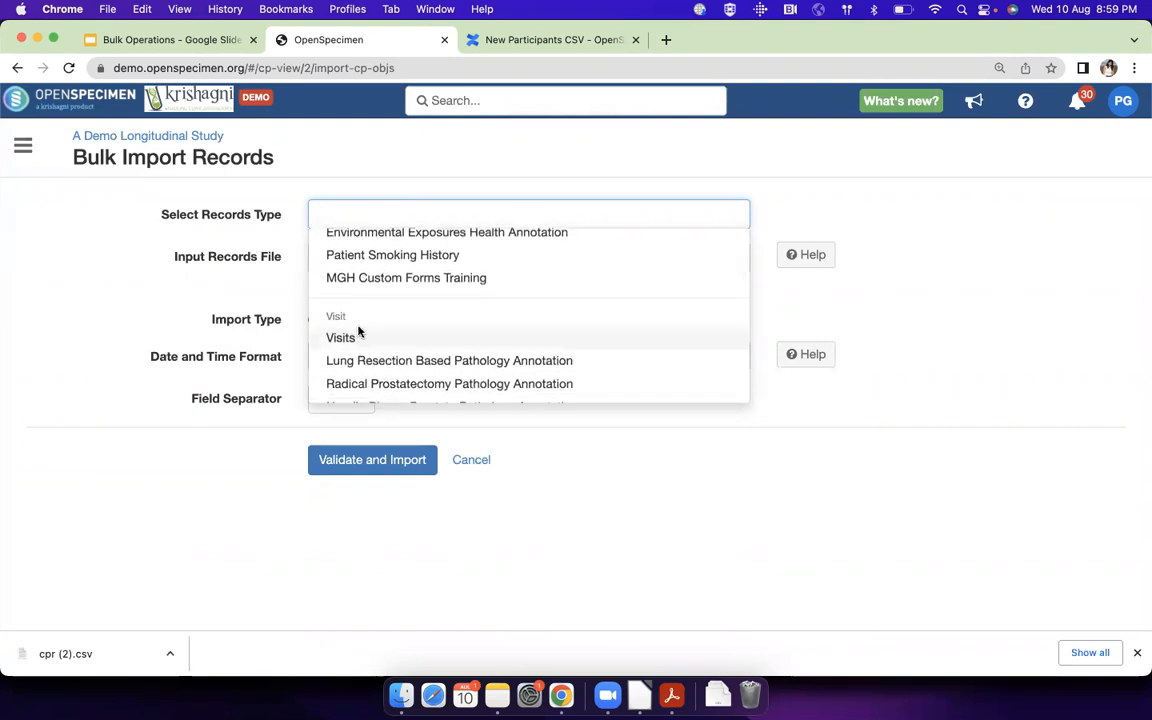
Set the bulk import record type to Master Specimens
{"action": "scroll", "coordinate": [360, 332], "scroll_direction": "down", "scroll_amount": 3}
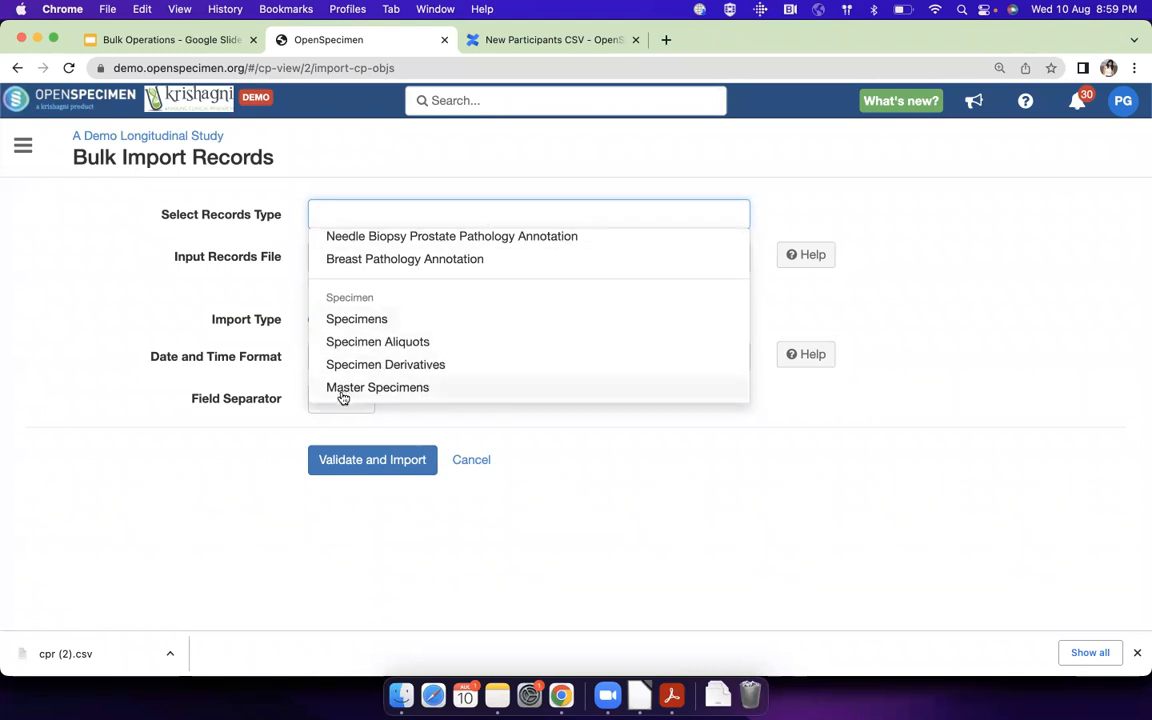
{"action": "left_click", "coordinate": [376, 389]}
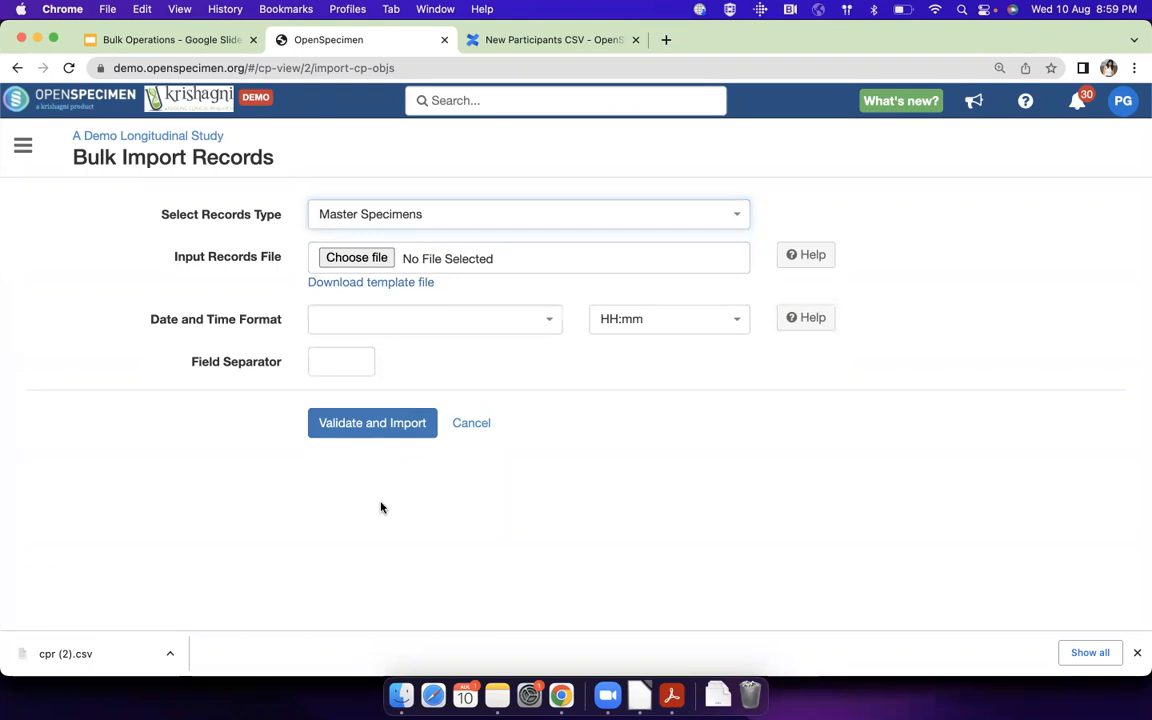
Open masterSpecimen.csv from the Webinar folder in LibreOffice, accepting the text import settings
{"action": "left_click", "coordinate": [400, 696]}
{"action": "right_click", "coordinate": [248, 127]}
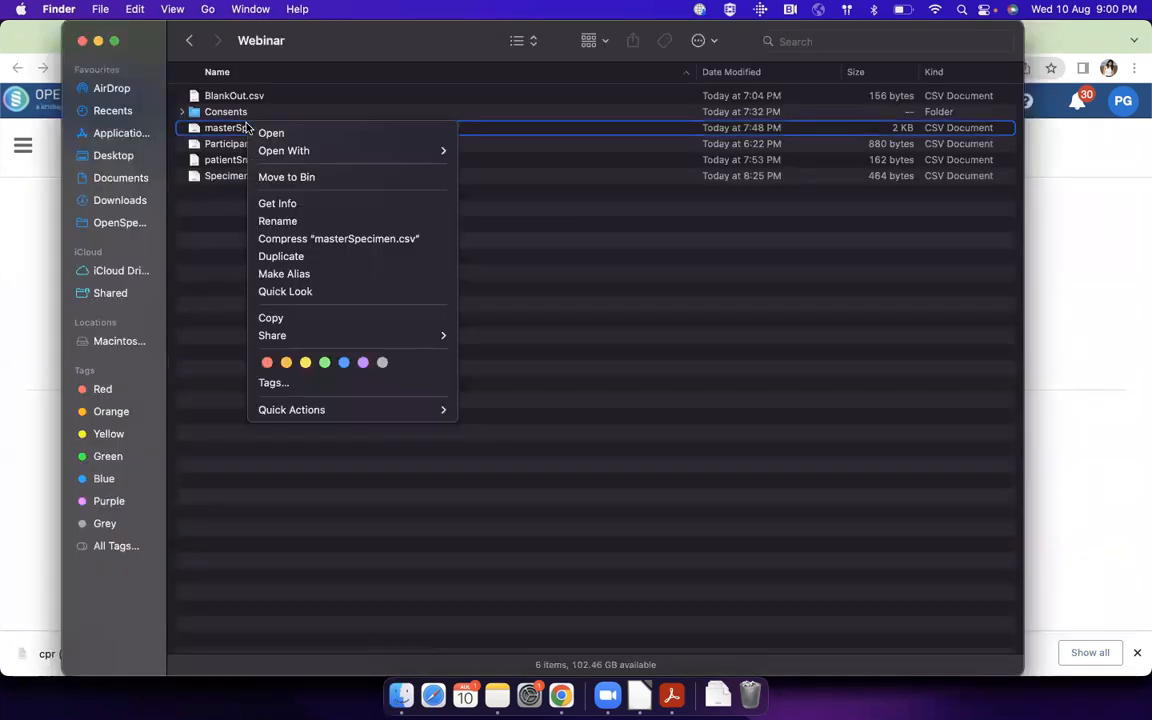
{"action": "mouse_move", "coordinate": [300, 150]}
{"action": "left_click", "coordinate": [521, 213]}
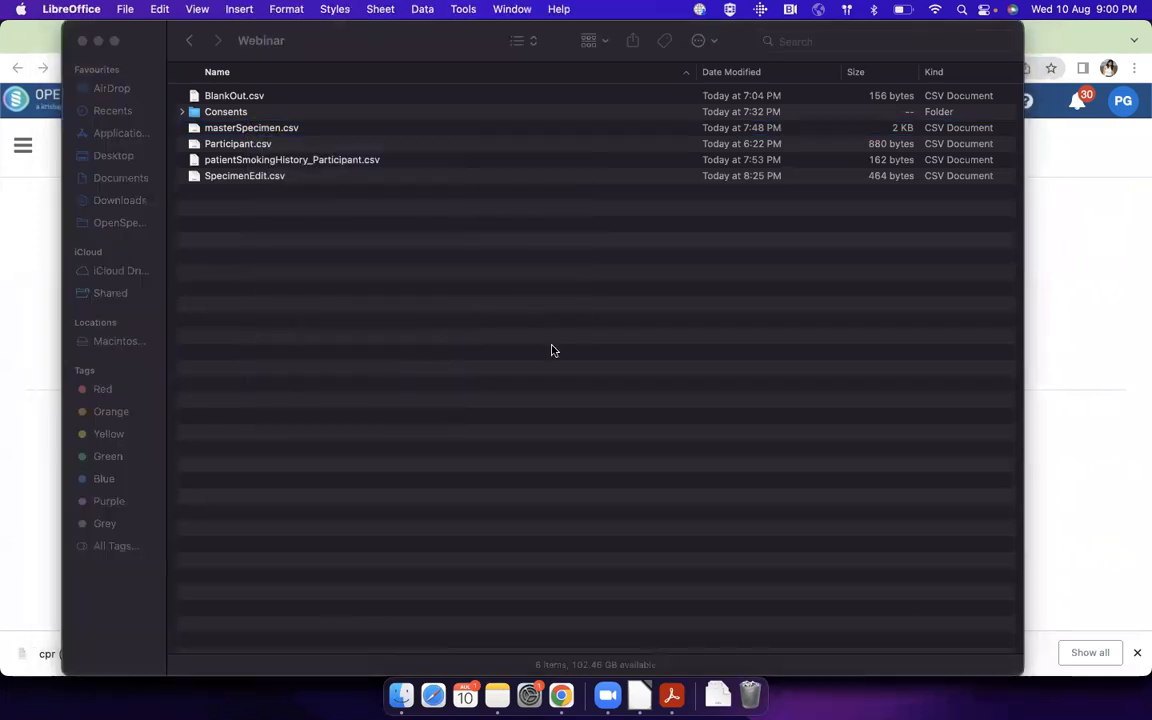
{"action": "left_click", "coordinate": [731, 564]}
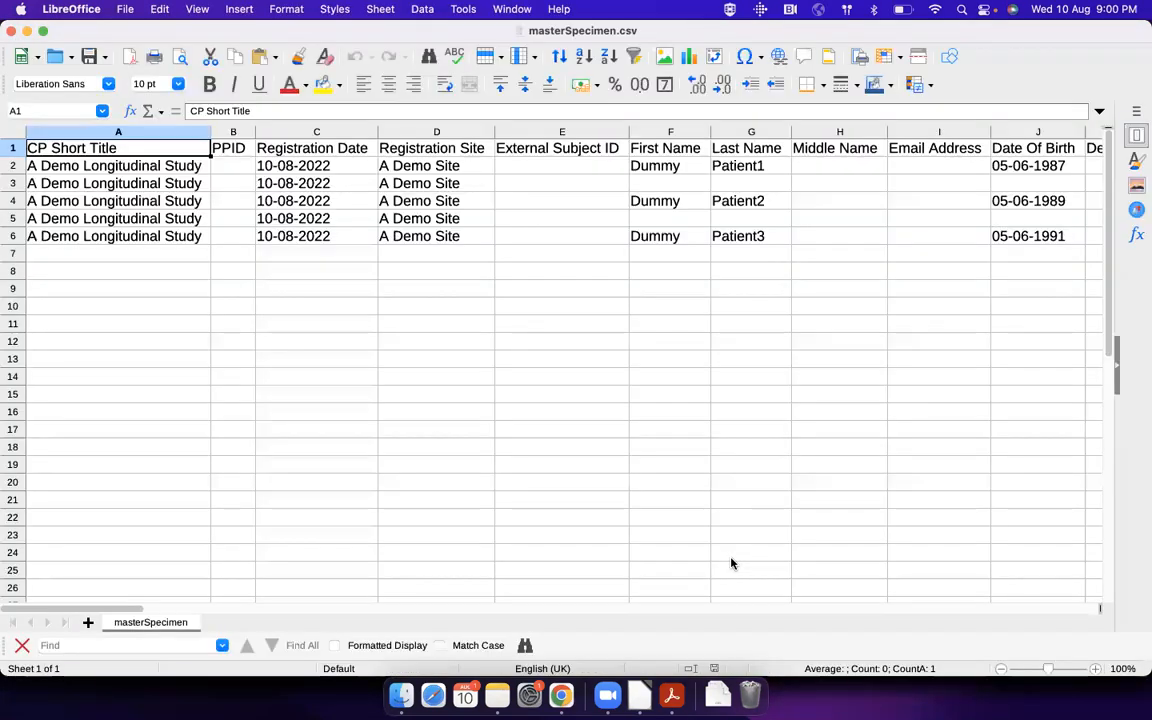
Close the other open spreadsheets, Participant.csv, cpr (2).csv and SpecimenEdit.csv, leaving masterSpecimen.csv open
{"action": "key", "text": "super+grave"}
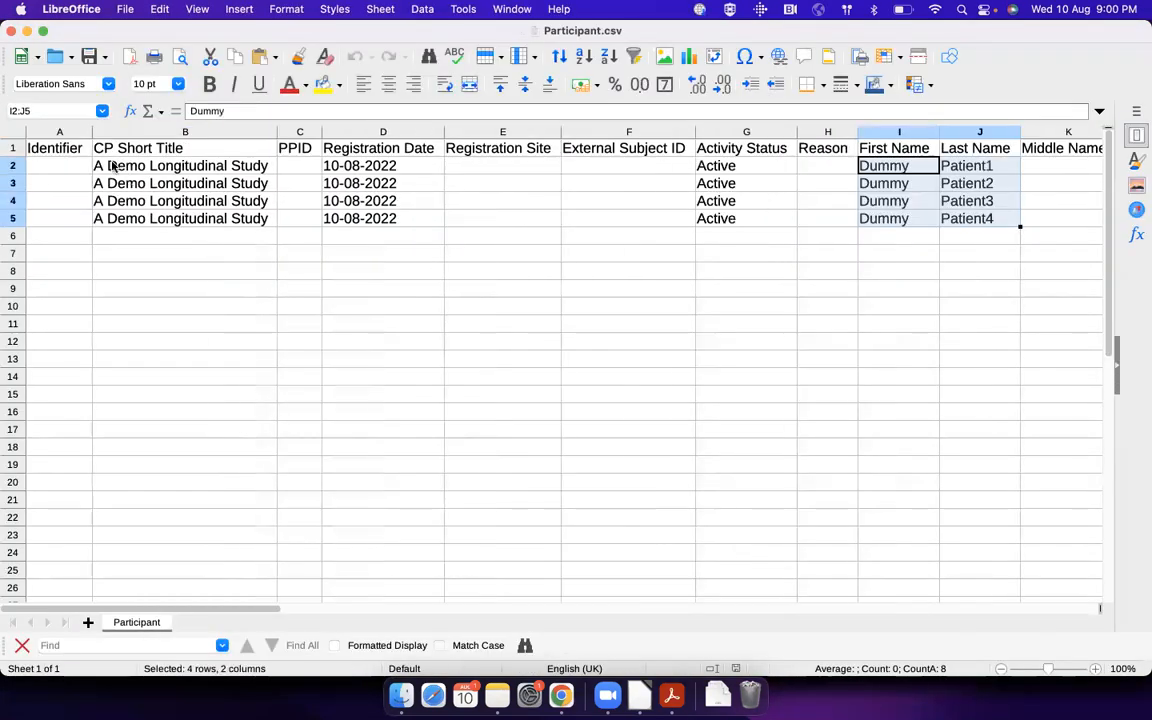
{"action": "left_click", "coordinate": [9, 31]}
{"action": "left_click", "coordinate": [9, 31]}
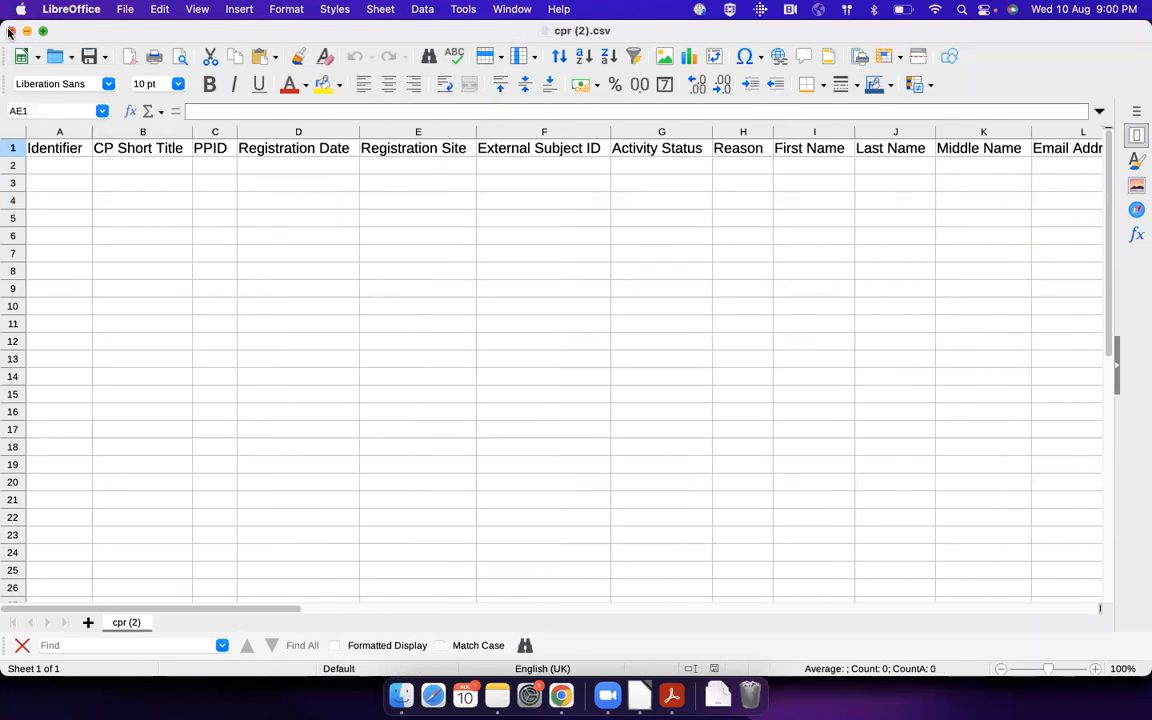
{"action": "left_click", "coordinate": [9, 31]}
{"action": "key", "text": "super+grave"}
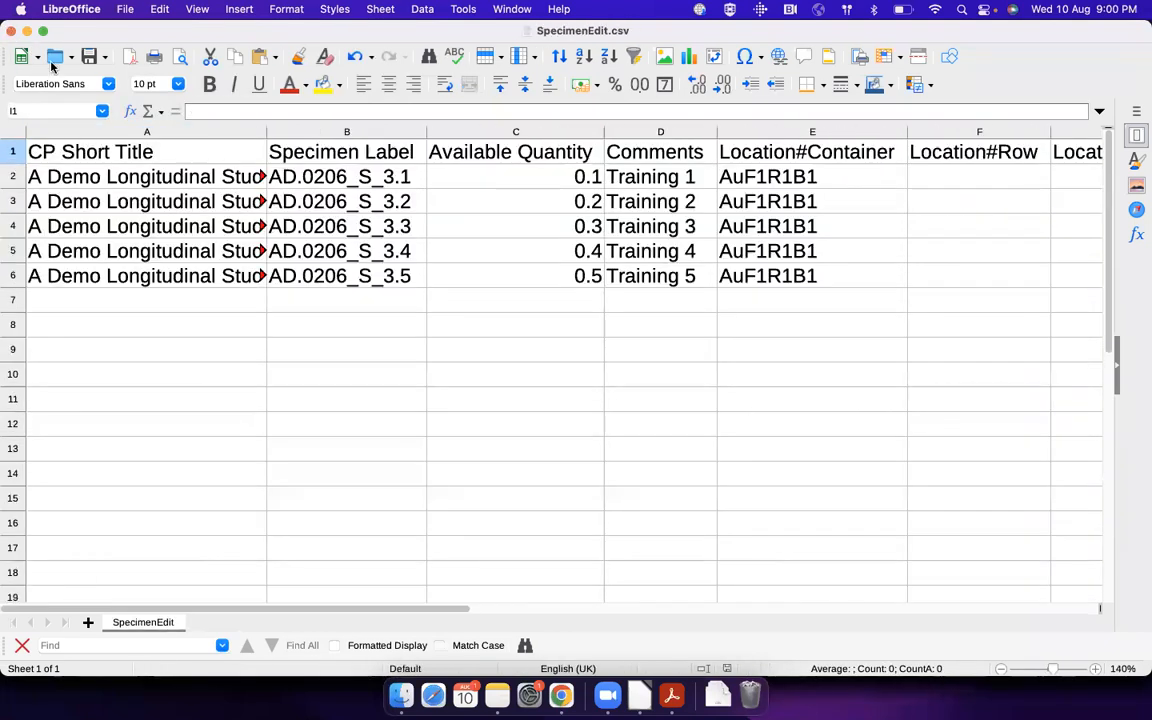
{"action": "left_click", "coordinate": [11, 32]}
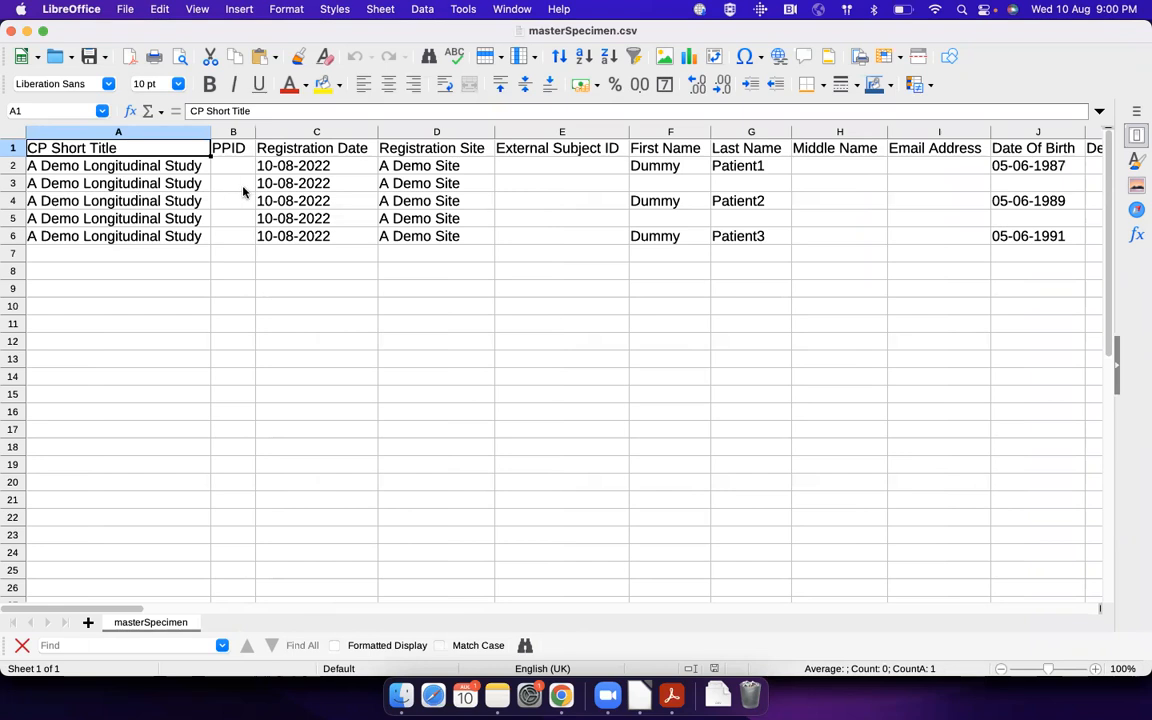
Look through the participant, visit and specimen columns of masterSpecimen.csv from the first column onward and return to the start
{"action": "scroll", "coordinate": [243, 192], "scroll_direction": "right", "scroll_amount": 2}
{"action": "scroll", "coordinate": [243, 192], "scroll_direction": "right", "scroll_amount": 5}
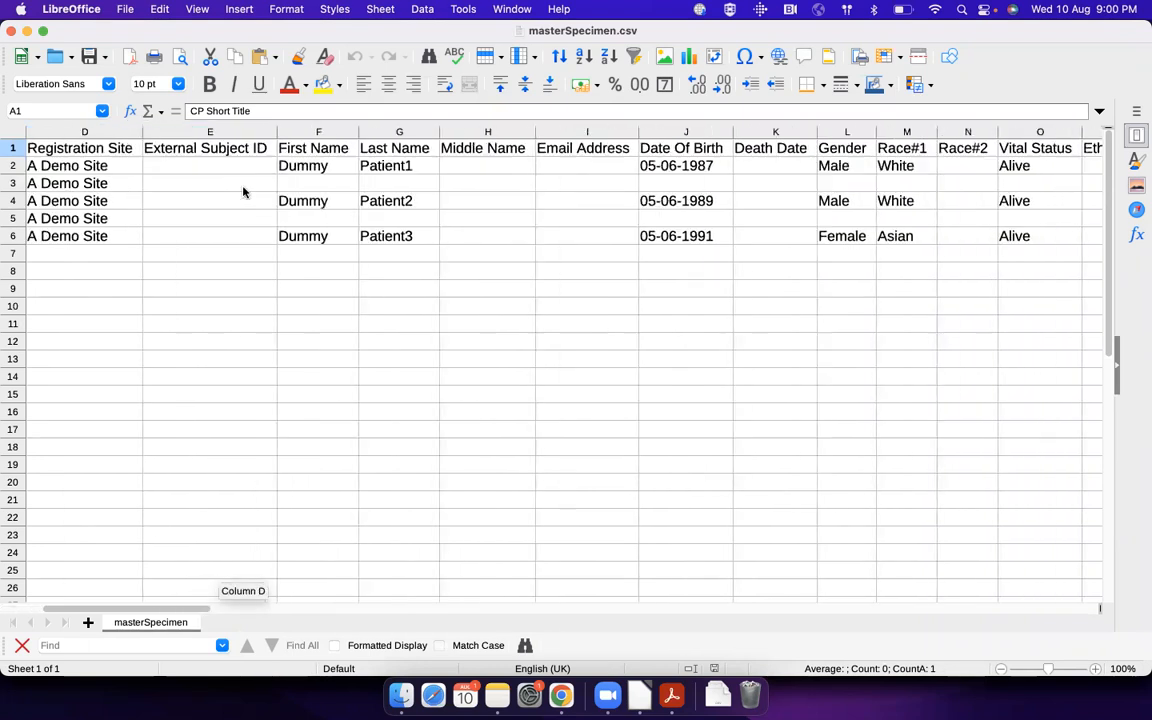
{"action": "scroll", "coordinate": [243, 192], "scroll_direction": "right", "scroll_amount": 8}
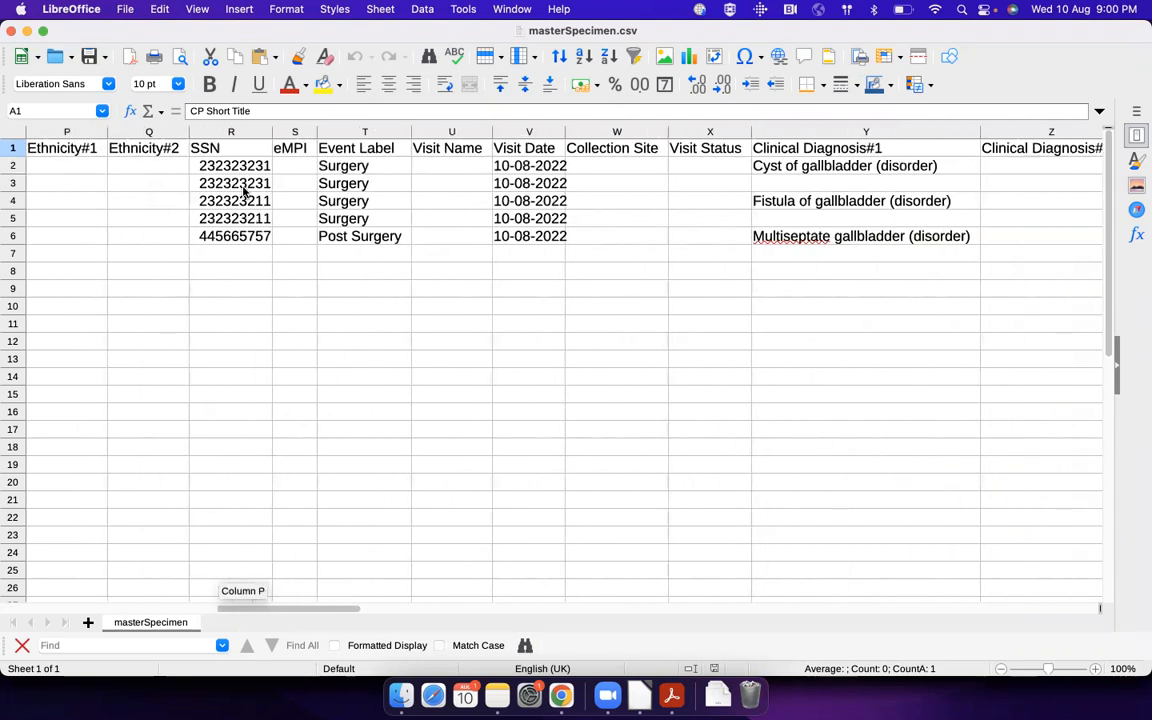
{"action": "scroll", "coordinate": [243, 192], "scroll_direction": "right", "scroll_amount": 12}
{"action": "scroll", "coordinate": [243, 192], "scroll_direction": "right", "scroll_amount": 6}
{"action": "scroll", "coordinate": [243, 192], "scroll_direction": "right", "scroll_amount": 4}
{"action": "scroll", "coordinate": [243, 192], "scroll_direction": "left", "scroll_amount": 12}
{"action": "scroll", "coordinate": [243, 192], "scroll_direction": "left", "scroll_amount": 12}
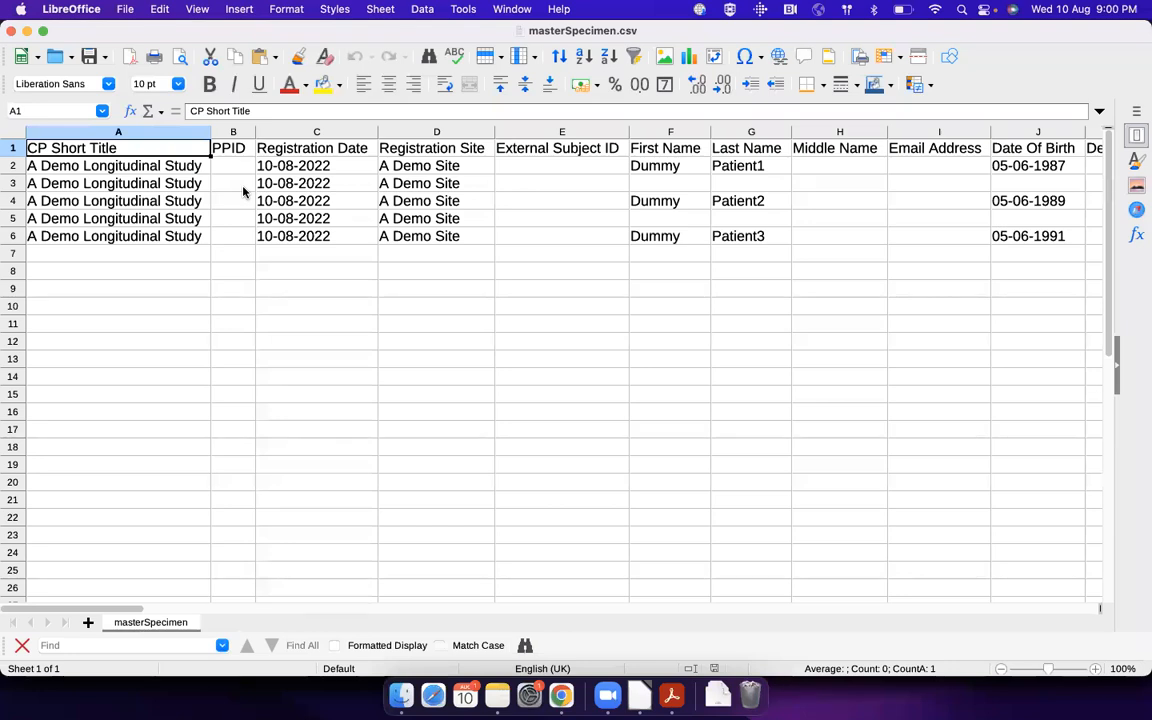
Examine the PPID, First Name and SSN columns to see how rows belonging to the same participant are matched
{"action": "left_click", "coordinate": [233, 134]}
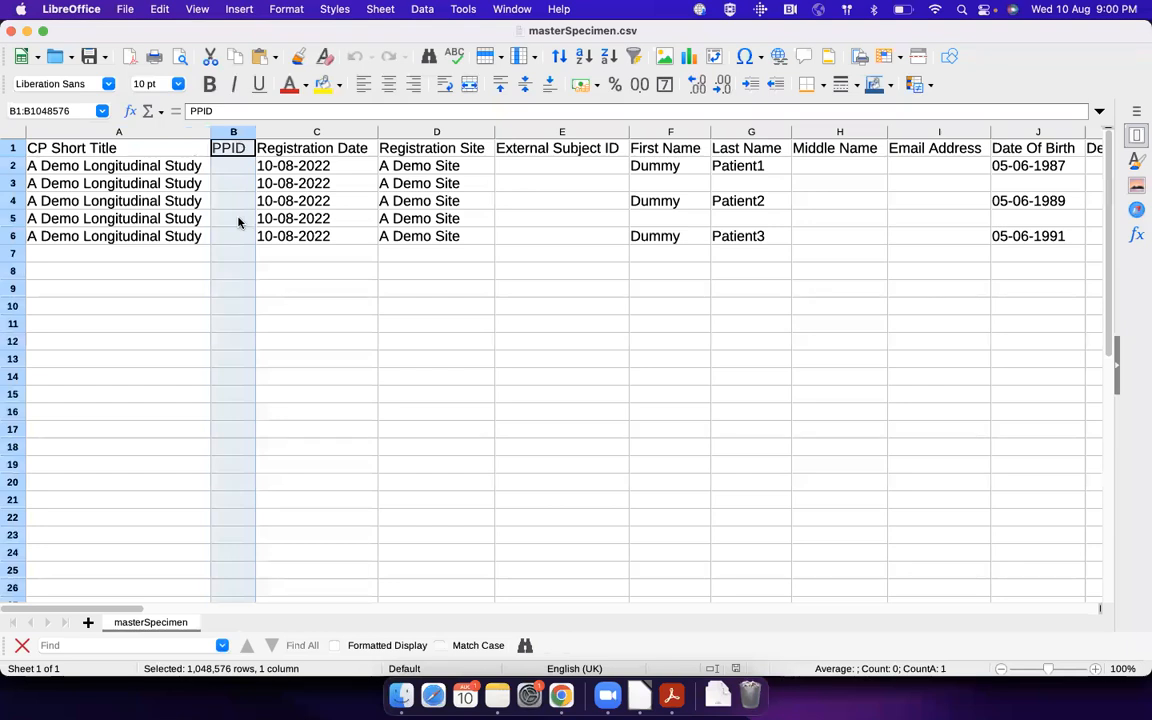
{"action": "left_click", "coordinate": [239, 219]}
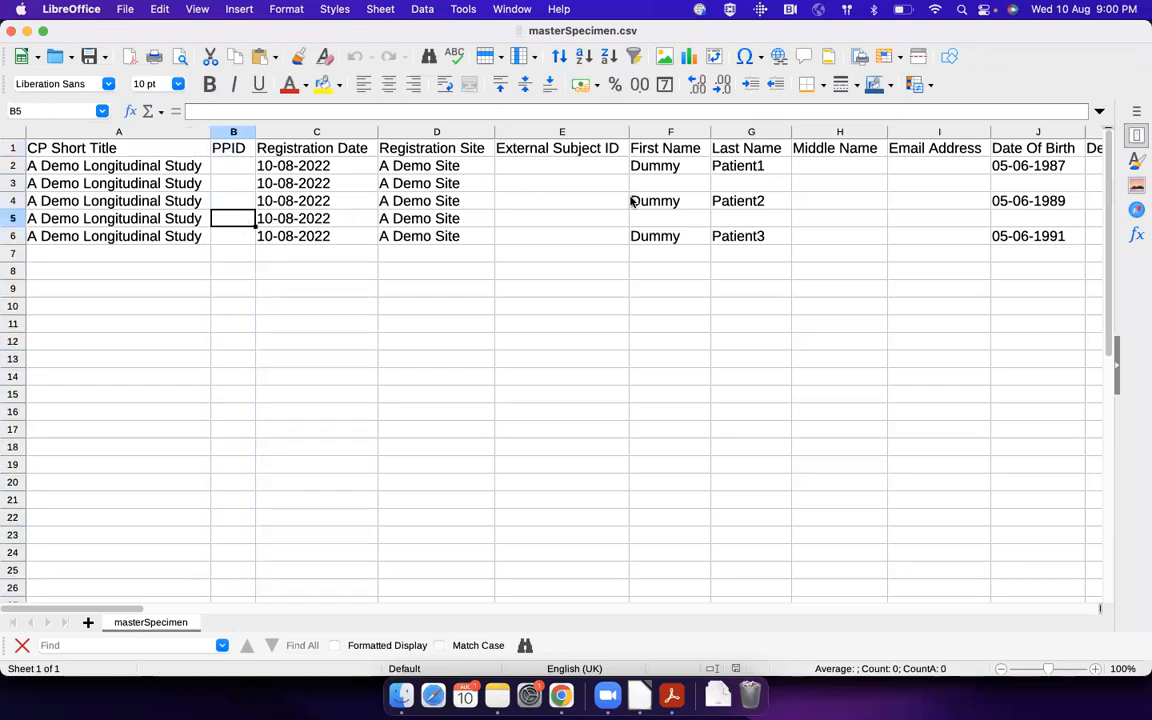
{"action": "left_click", "coordinate": [661, 168]}
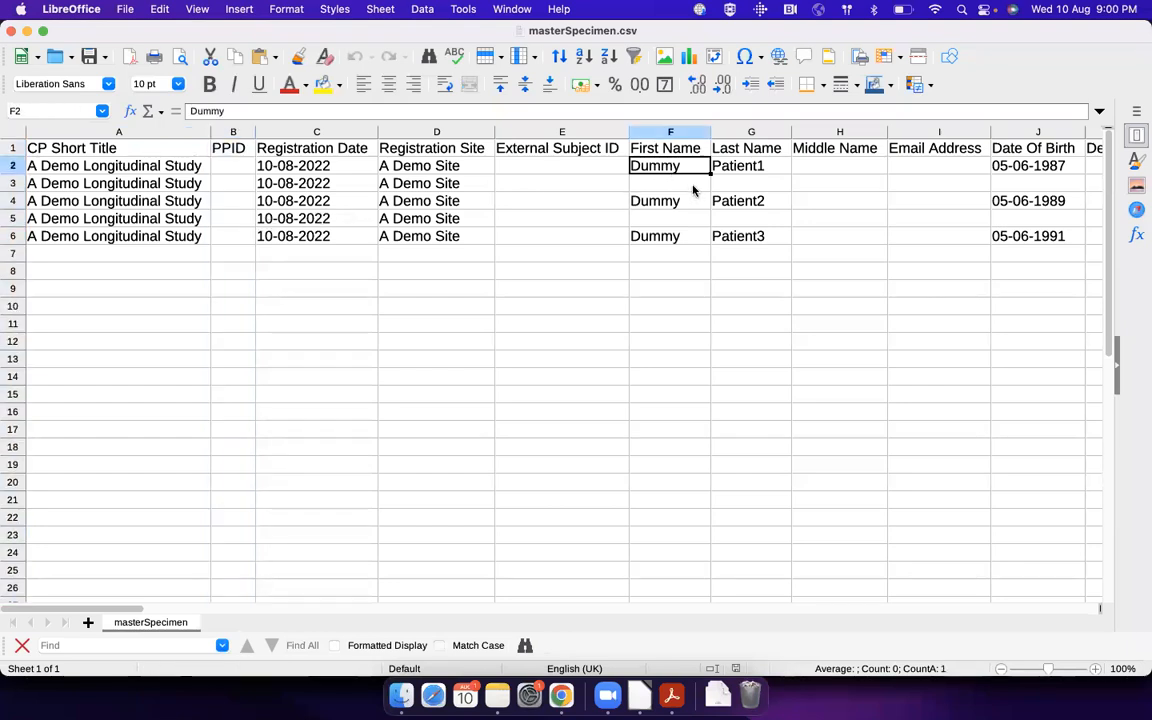
{"action": "left_click", "coordinate": [694, 187]}
{"action": "key", "text": "Up"}
{"action": "scroll", "coordinate": [680, 187], "scroll_direction": "right", "scroll_amount": 6}
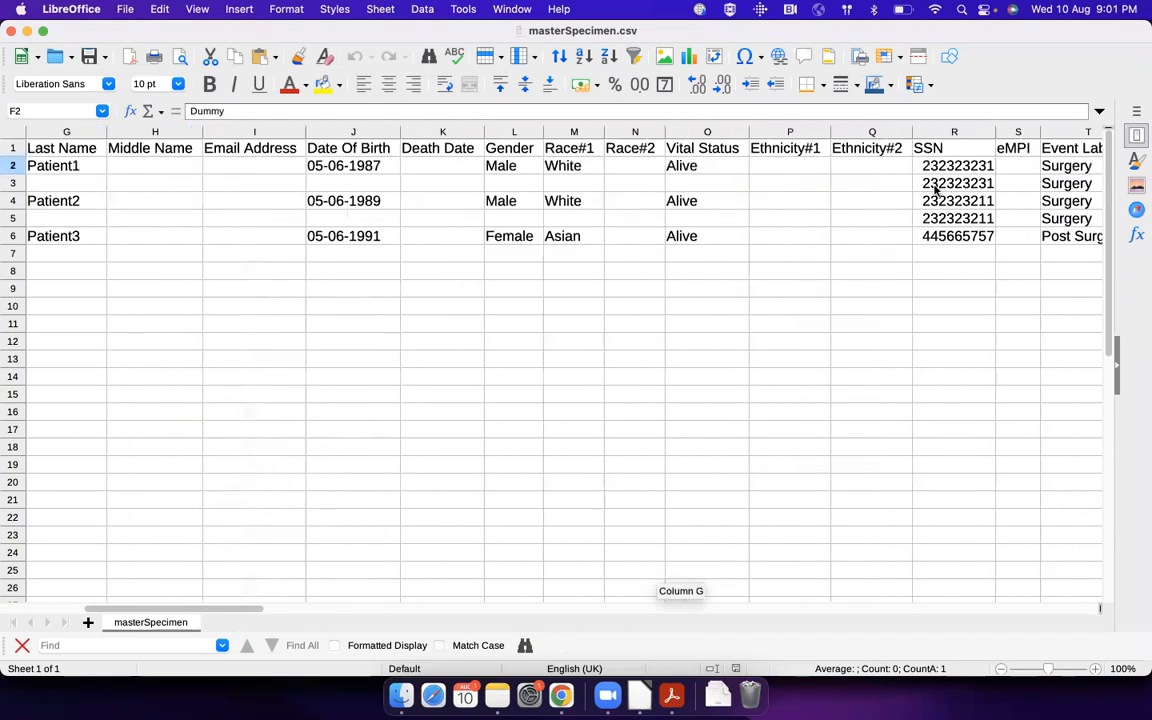
{"action": "left_click", "coordinate": [966, 184]}
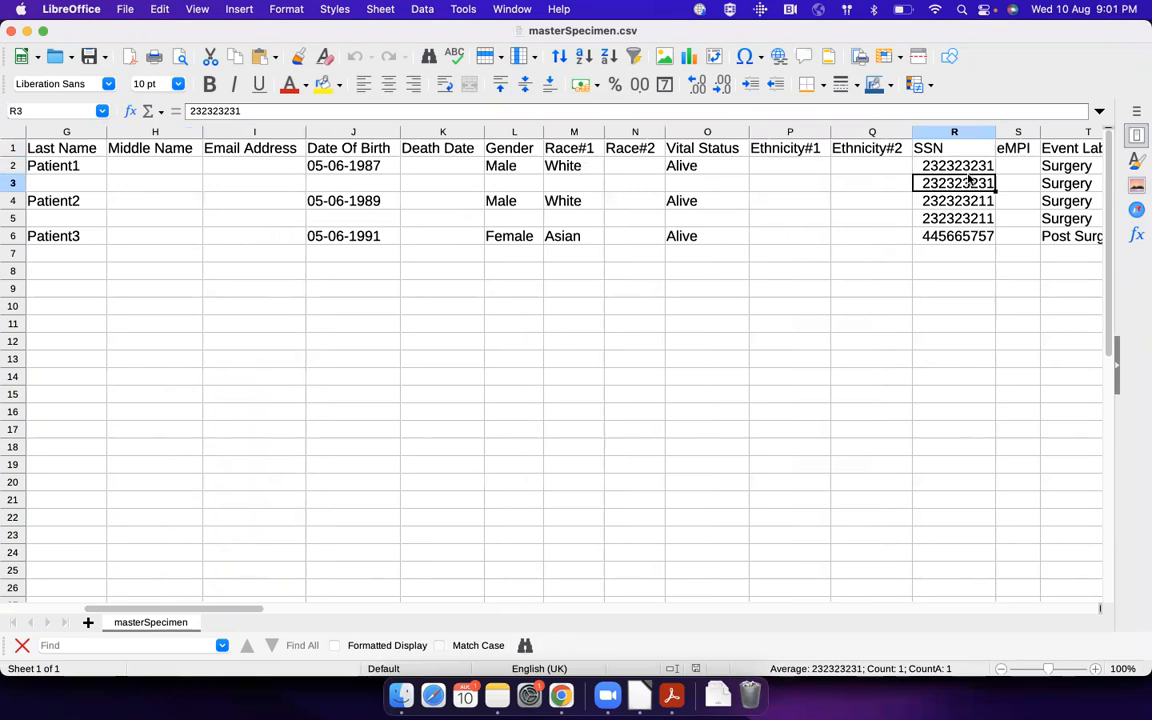
{"action": "left_click", "coordinate": [968, 201]}
{"action": "left_click", "coordinate": [968, 222]}
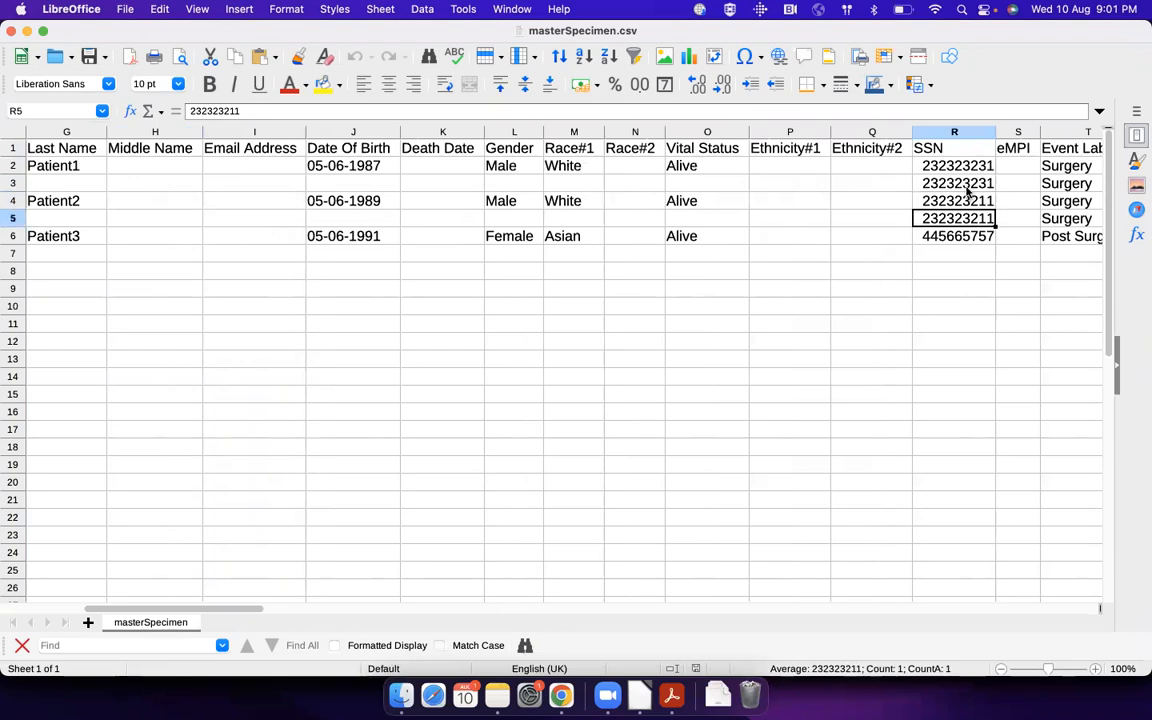
{"action": "left_click_drag", "start_coordinate": [964, 162], "coordinate": [966, 217]}
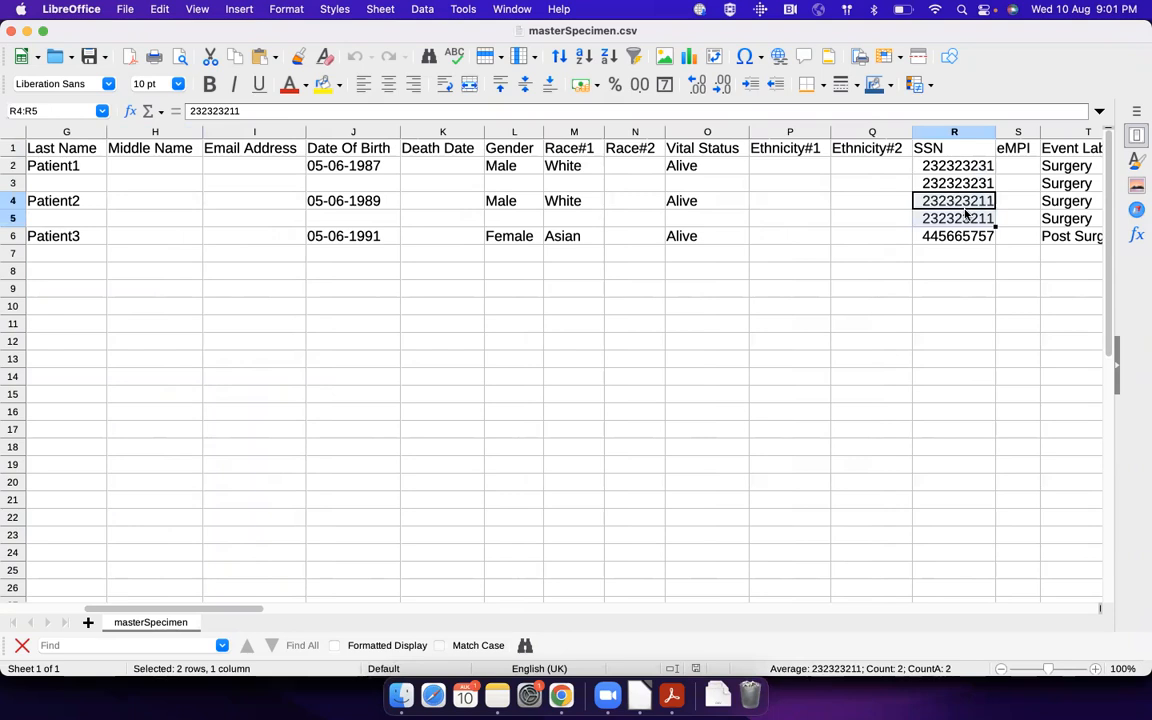
{"action": "left_click", "coordinate": [12, 166]}
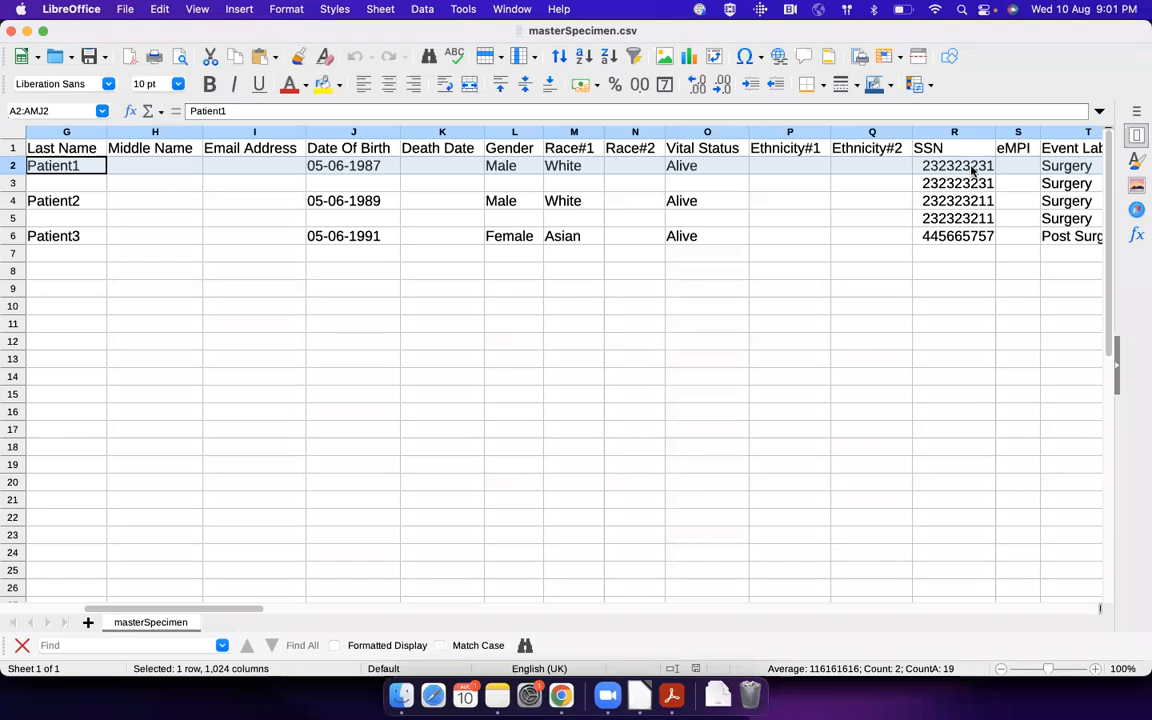
{"action": "left_click", "coordinate": [959, 187]}
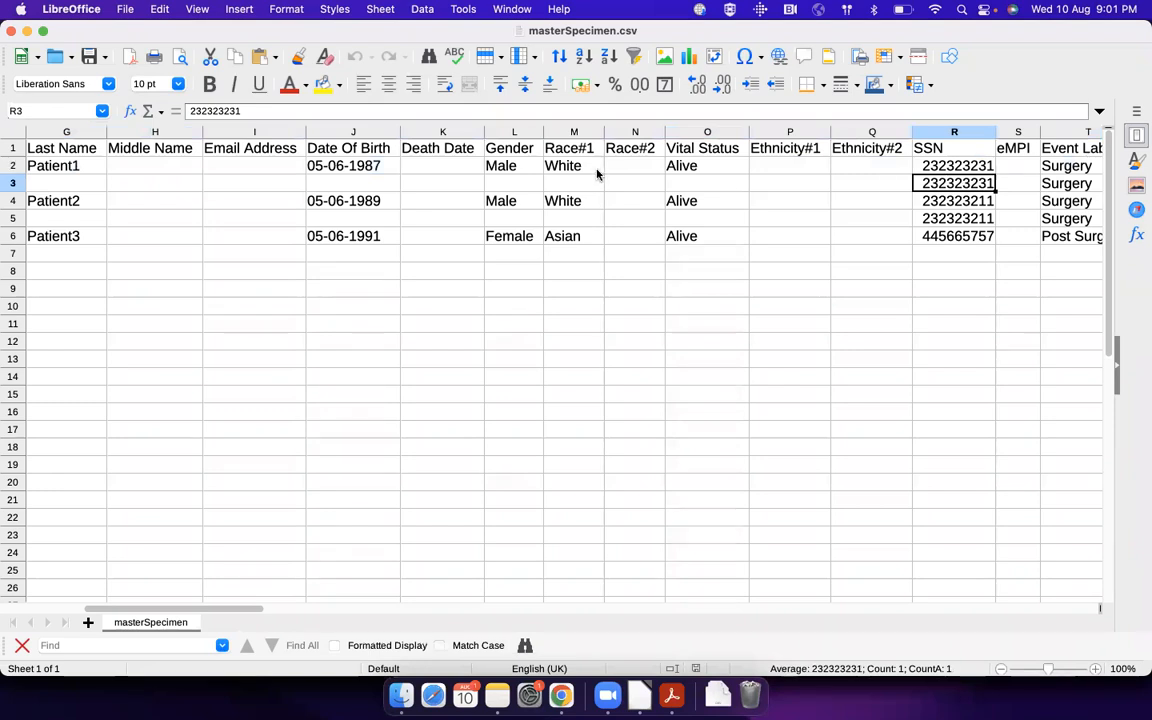
Examine the clinical diagnosis and specimen requirement code columns, and check which demographic cells are filled on repeated participant rows
{"action": "scroll", "coordinate": [838, 185], "scroll_direction": "right", "scroll_amount": 10}
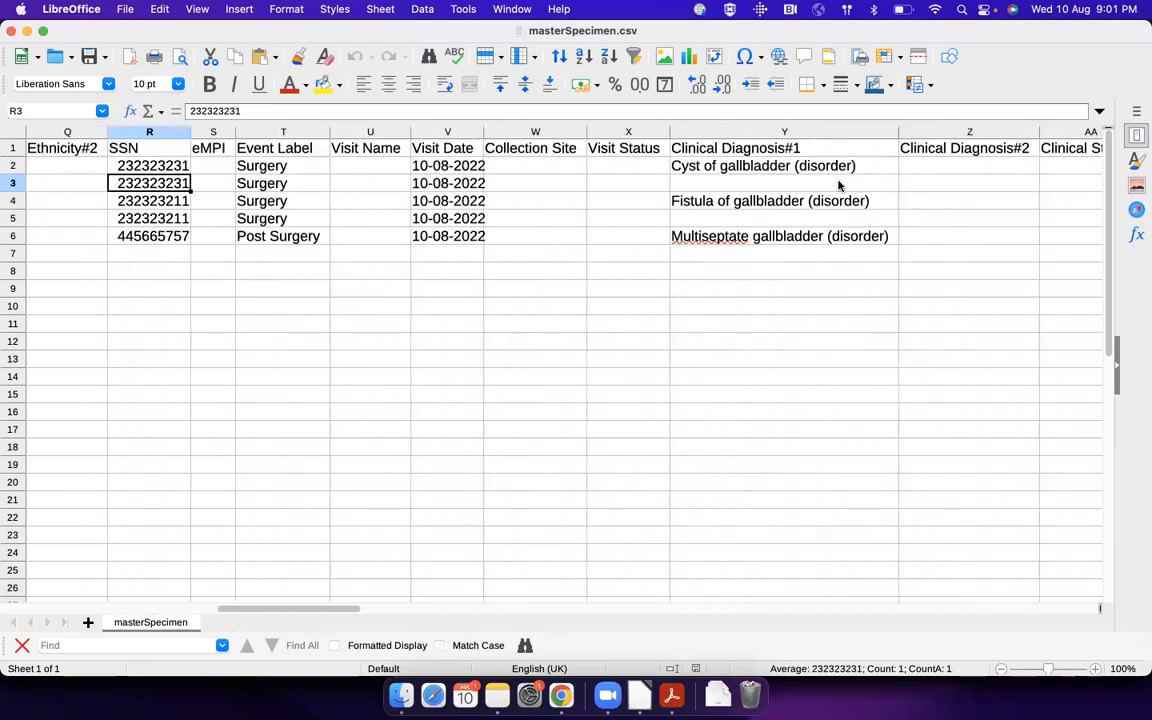
{"action": "scroll", "coordinate": [838, 185], "scroll_direction": "right", "scroll_amount": 2}
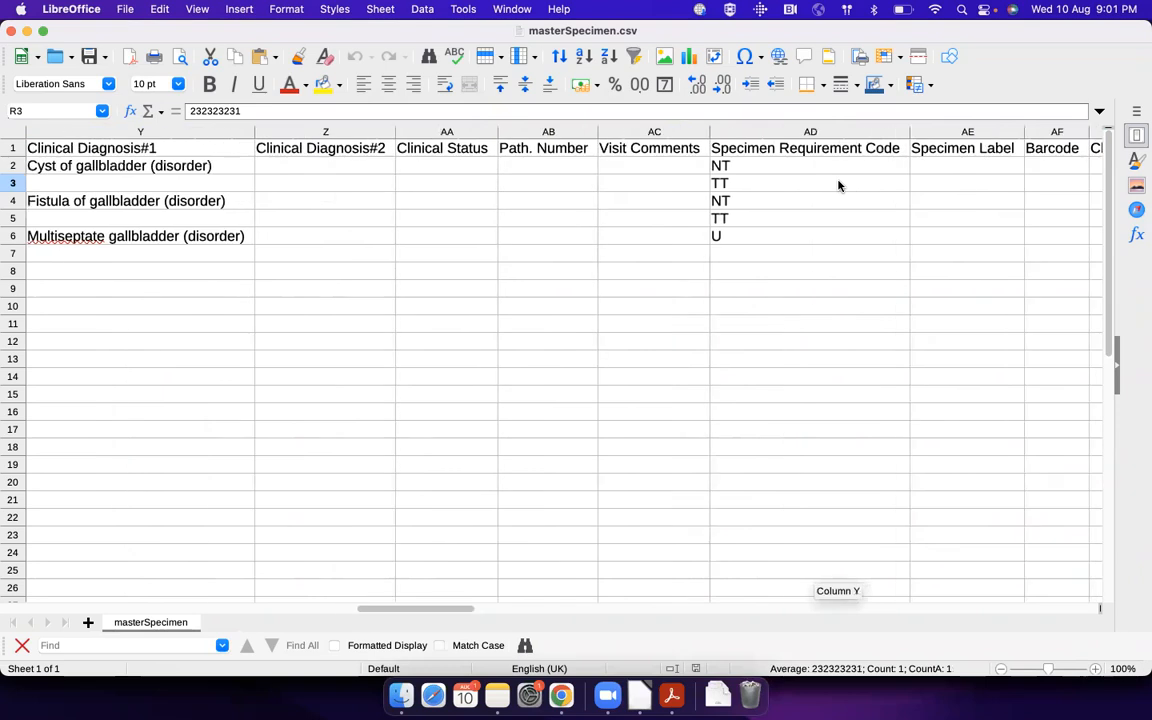
{"action": "scroll", "coordinate": [838, 185], "scroll_direction": "left", "scroll_amount": 15}
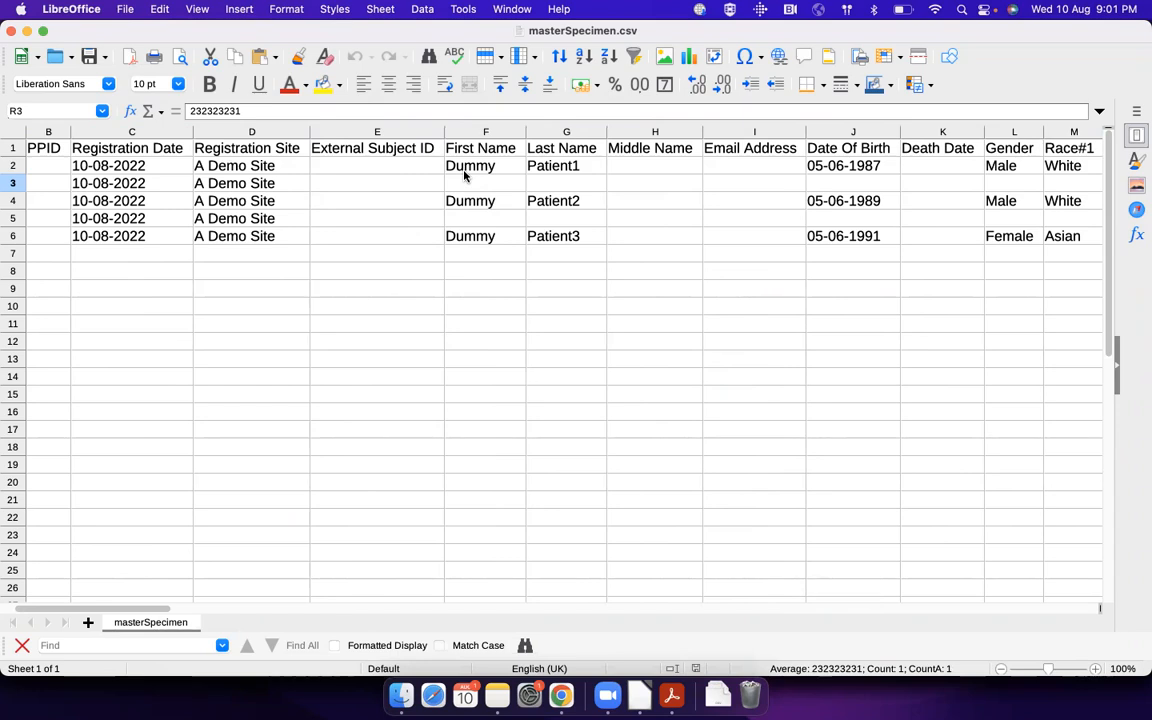
{"action": "scroll", "coordinate": [463, 175], "scroll_direction": "right", "scroll_amount": 3}
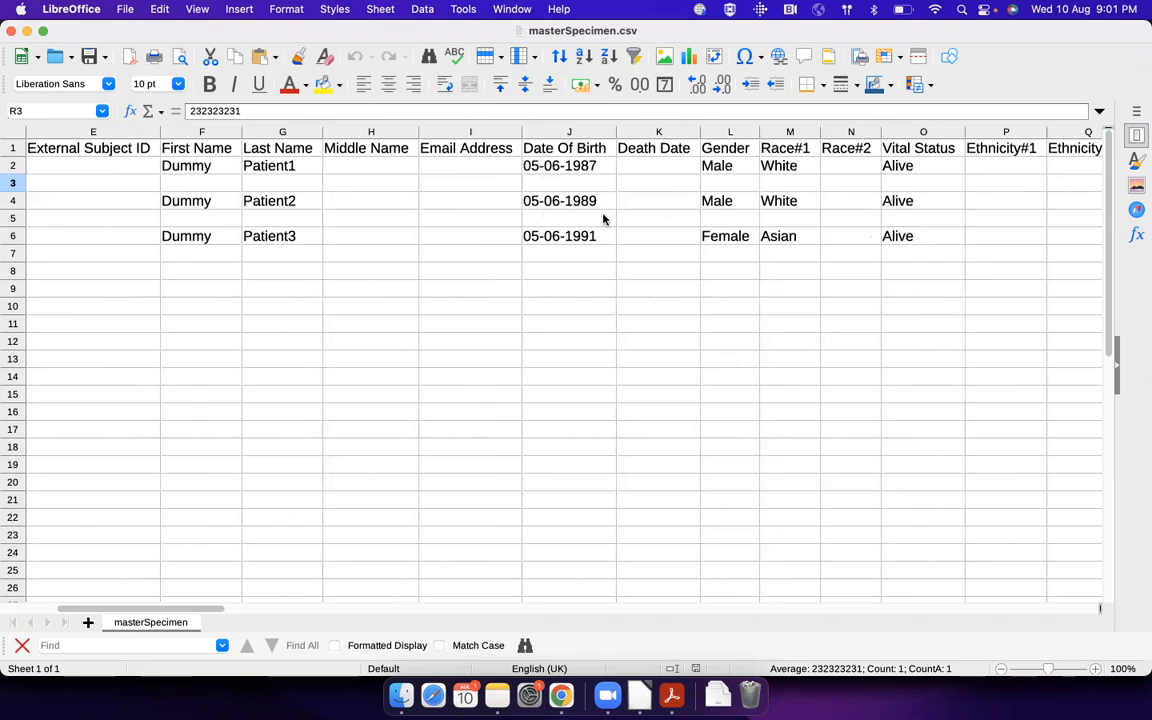
{"action": "scroll", "coordinate": [603, 219], "scroll_direction": "right", "scroll_amount": 4}
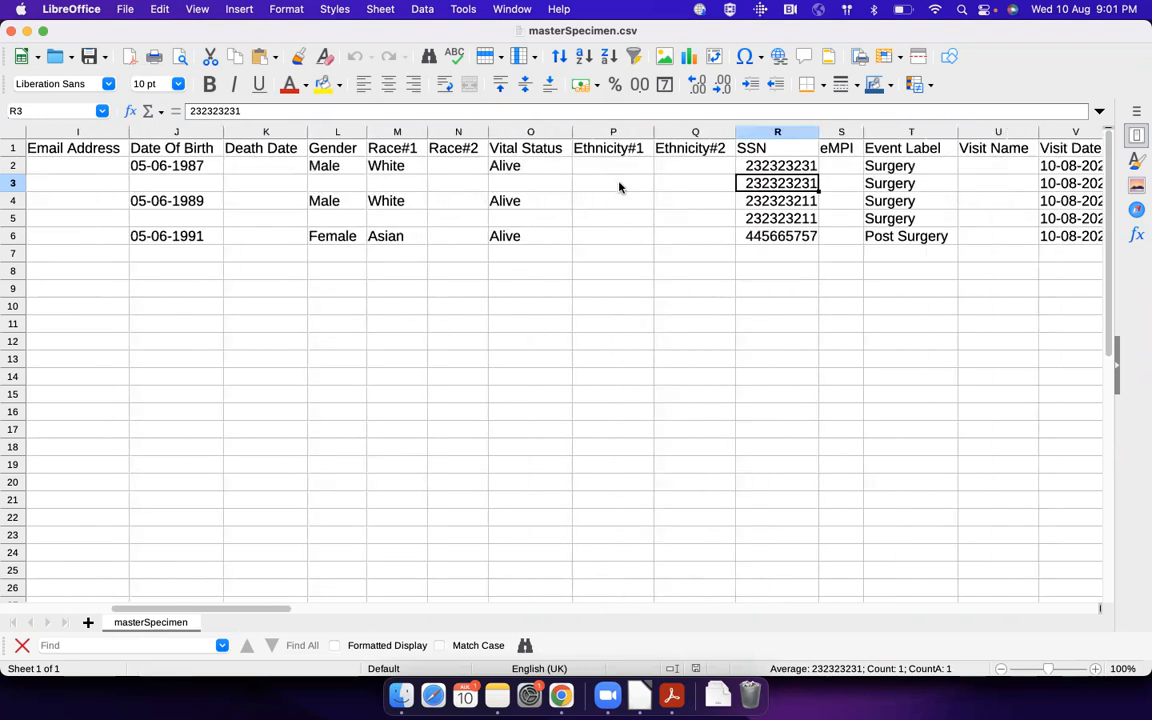
{"action": "scroll", "coordinate": [635, 216], "scroll_direction": "right", "scroll_amount": 1}
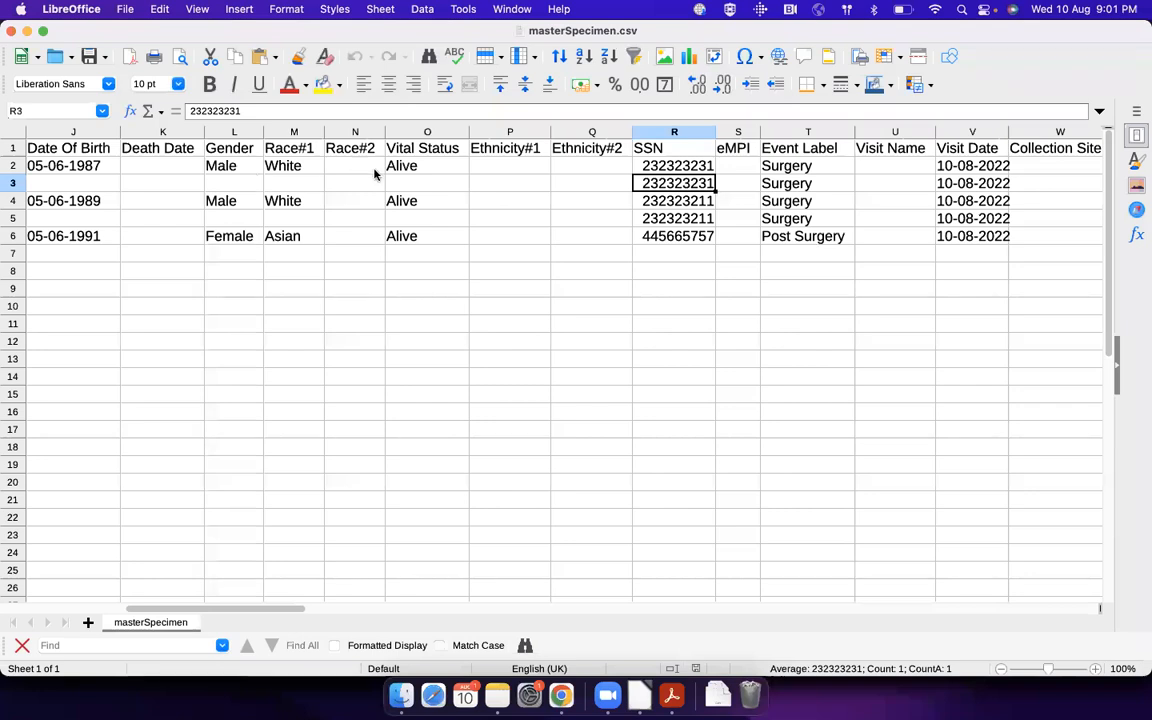
{"action": "scroll", "coordinate": [499, 169], "scroll_direction": "right", "scroll_amount": 2}
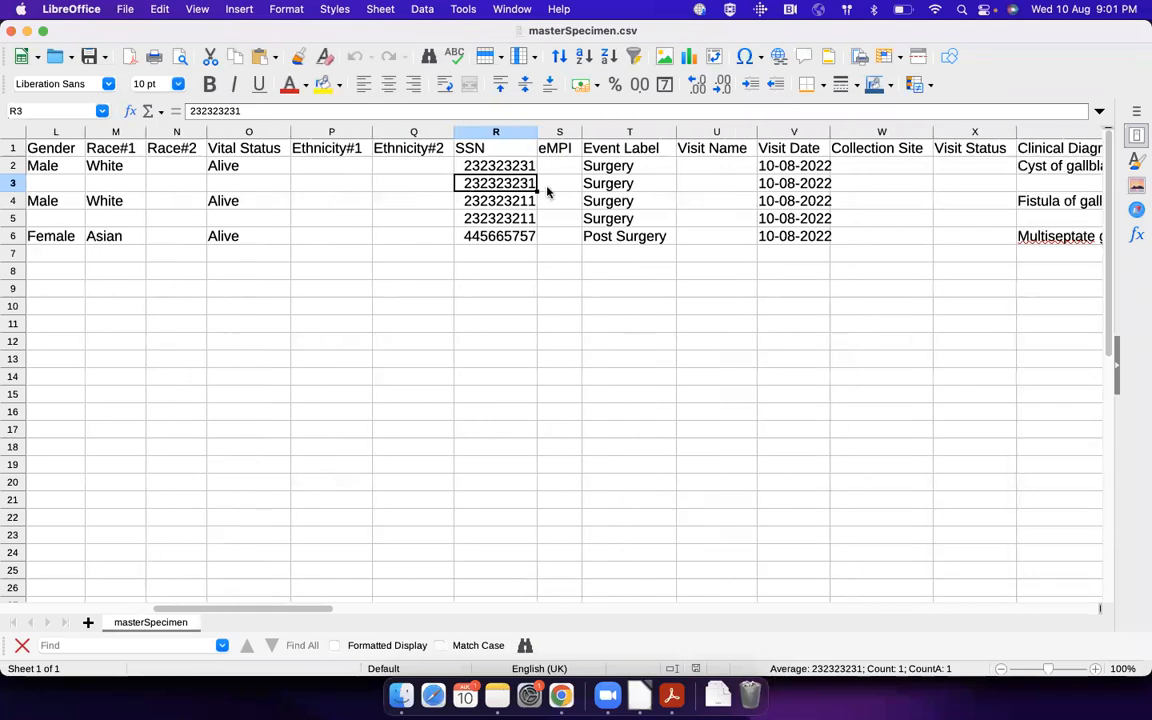
Compare the SSN and eMPI cells with the participant name cells across the first participants' rows
{"action": "left_click_drag", "start_coordinate": [508, 163], "coordinate": [510, 206]}
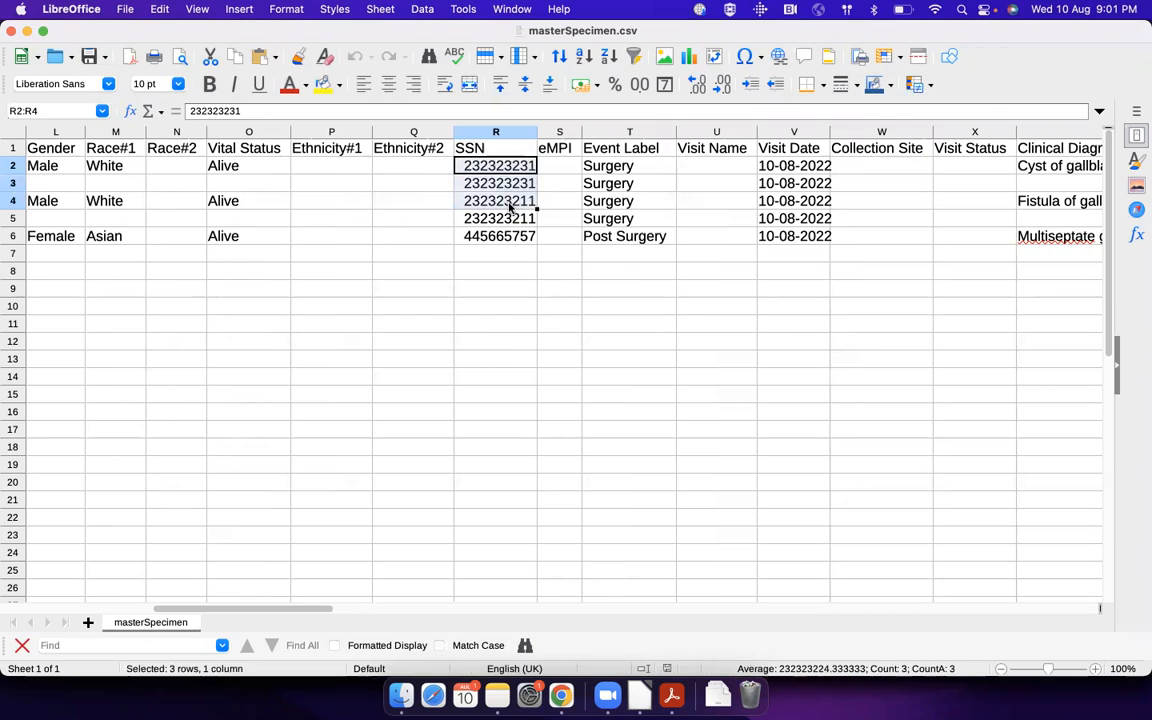
{"action": "scroll", "coordinate": [480, 215], "scroll_direction": "left", "scroll_amount": 11}
{"action": "left_click", "coordinate": [250, 170]}
{"action": "left_click", "coordinate": [248, 197]}
{"action": "scroll", "coordinate": [576, 275], "scroll_direction": "right", "scroll_amount": 5}
{"action": "scroll", "coordinate": [576, 275], "scroll_direction": "right", "scroll_amount": 5}
{"action": "left_click", "coordinate": [609, 199]}
{"action": "left_click", "coordinate": [639, 184]}
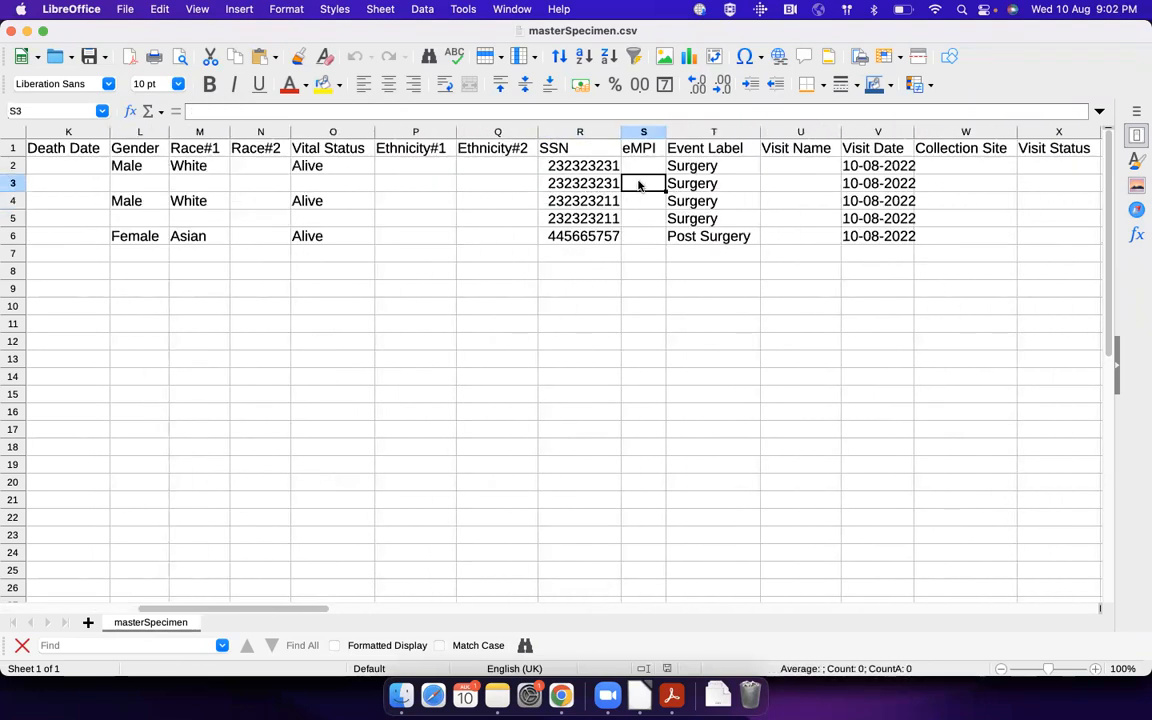
Examine the event label, visit name and visit date columns, and the specimen columns from requirement code through type, anatomic site, quantity and container
{"action": "left_click", "coordinate": [777, 152]}
{"action": "left_click", "coordinate": [706, 172]}
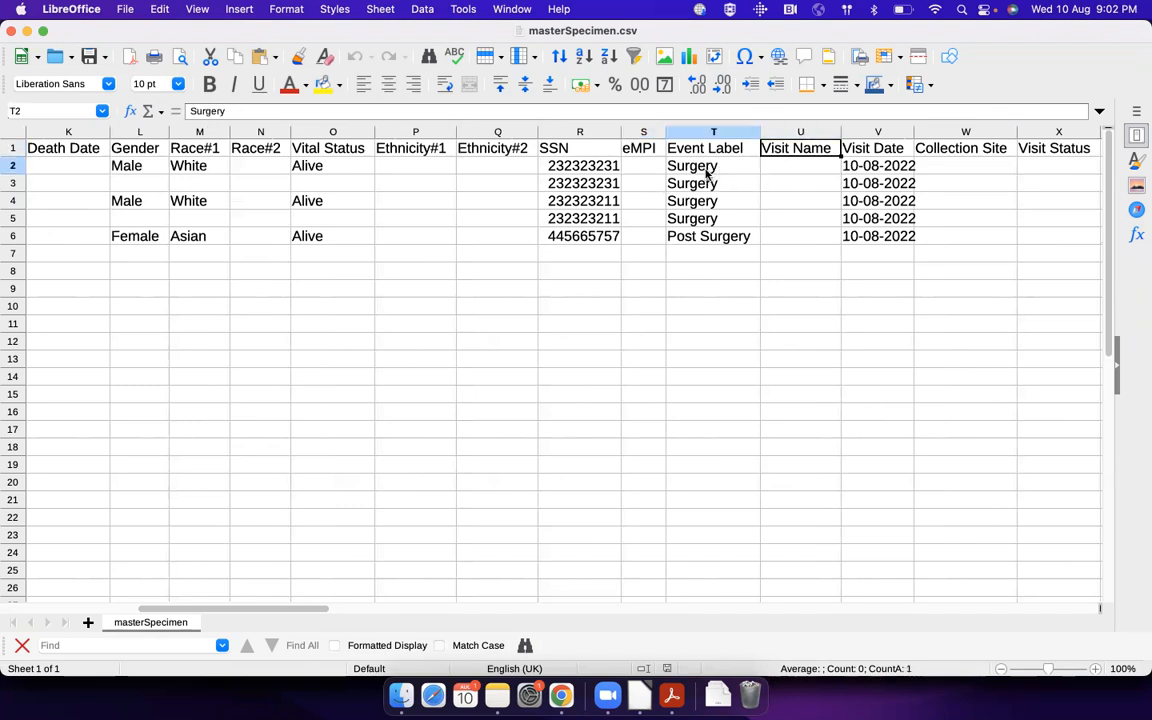
{"action": "left_click", "coordinate": [870, 168]}
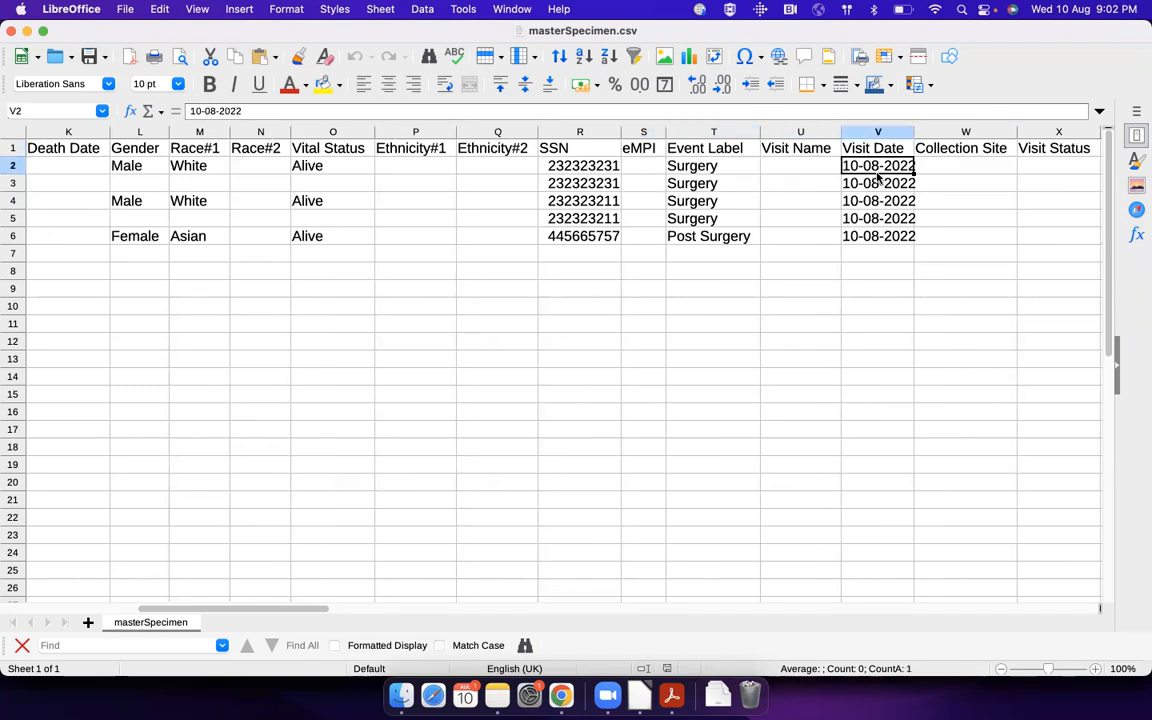
{"action": "left_click", "coordinate": [803, 149]}
{"action": "scroll", "coordinate": [815, 243], "scroll_direction": "right", "scroll_amount": 4}
{"action": "scroll", "coordinate": [815, 243], "scroll_direction": "right", "scroll_amount": 10}
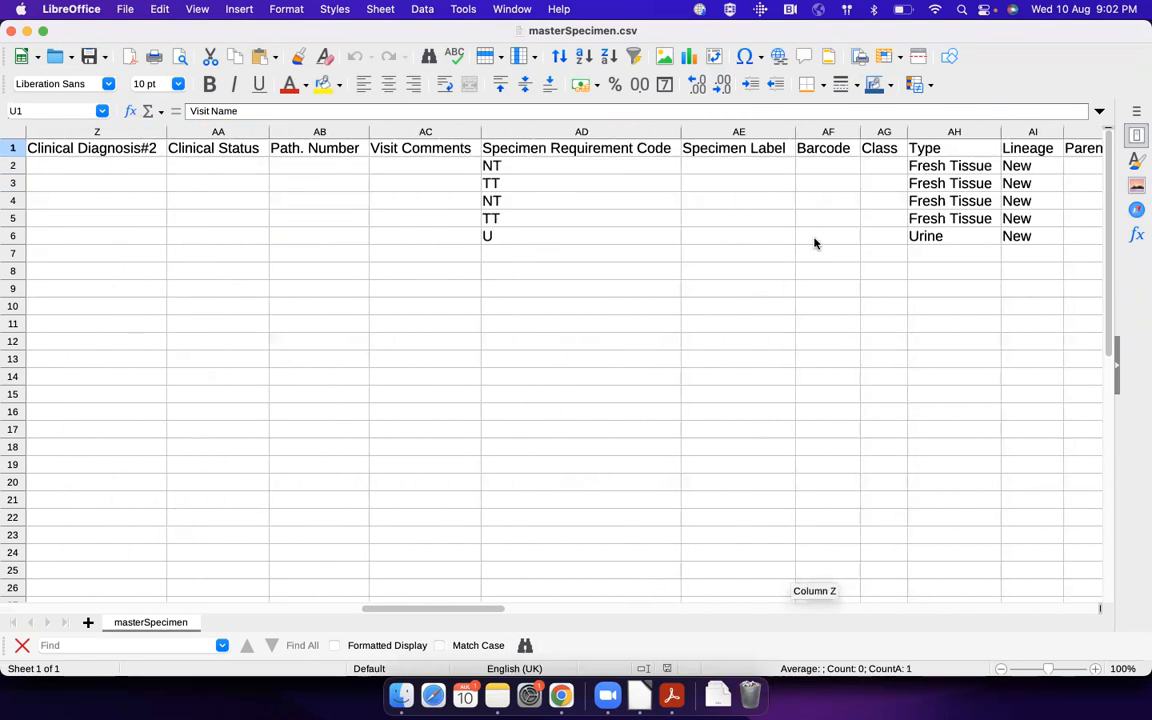
{"action": "scroll", "coordinate": [815, 243], "scroll_direction": "right", "scroll_amount": 3}
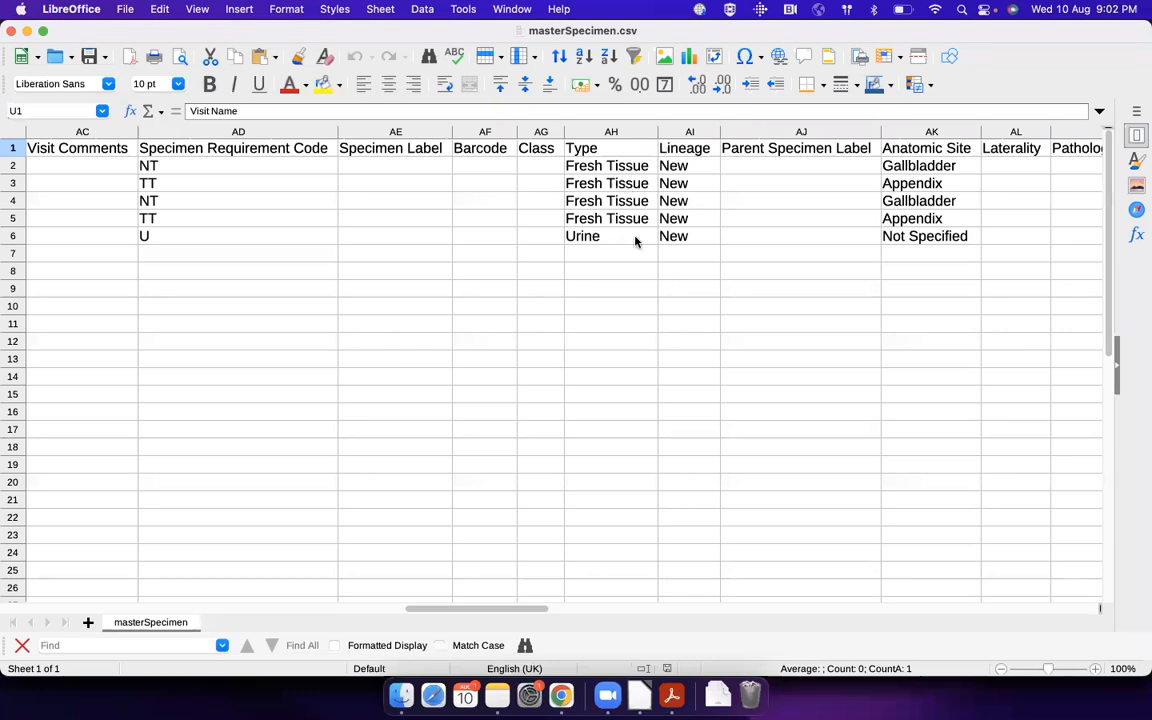
{"action": "scroll", "coordinate": [699, 281], "scroll_direction": "right", "scroll_amount": 10}
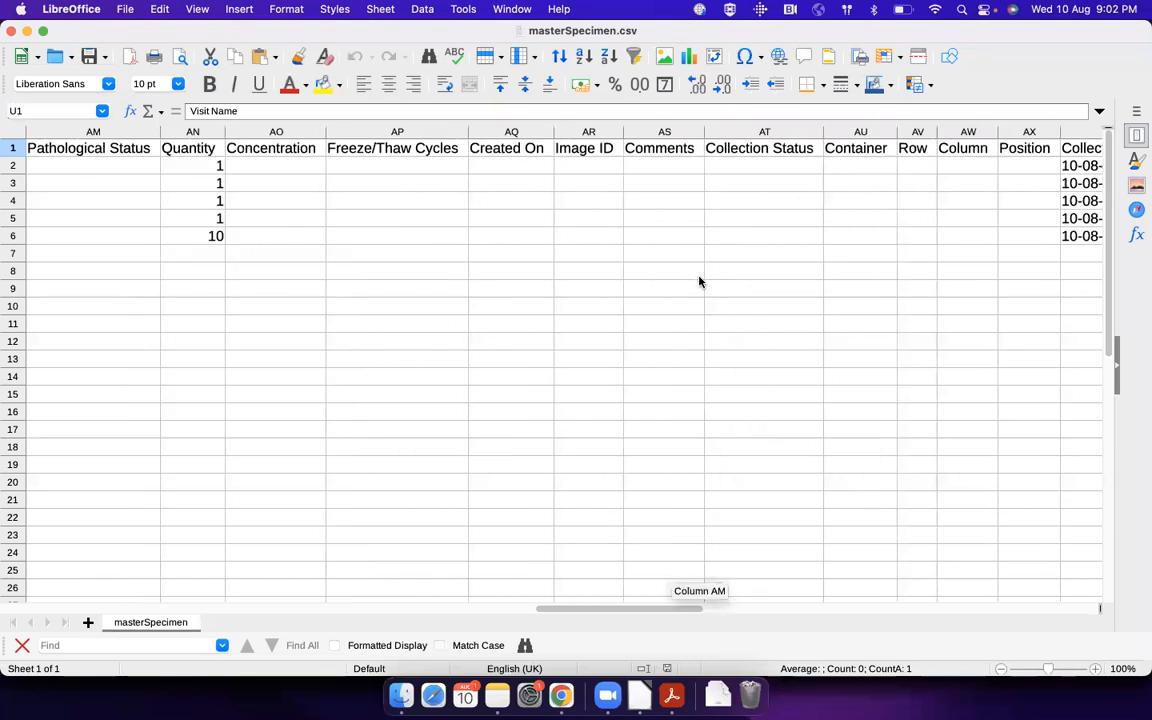
Review the container, position, collection date and collector columns, and return to the participant columns at the start of the sheet
{"action": "scroll", "coordinate": [699, 281], "scroll_direction": "right", "scroll_amount": 4}
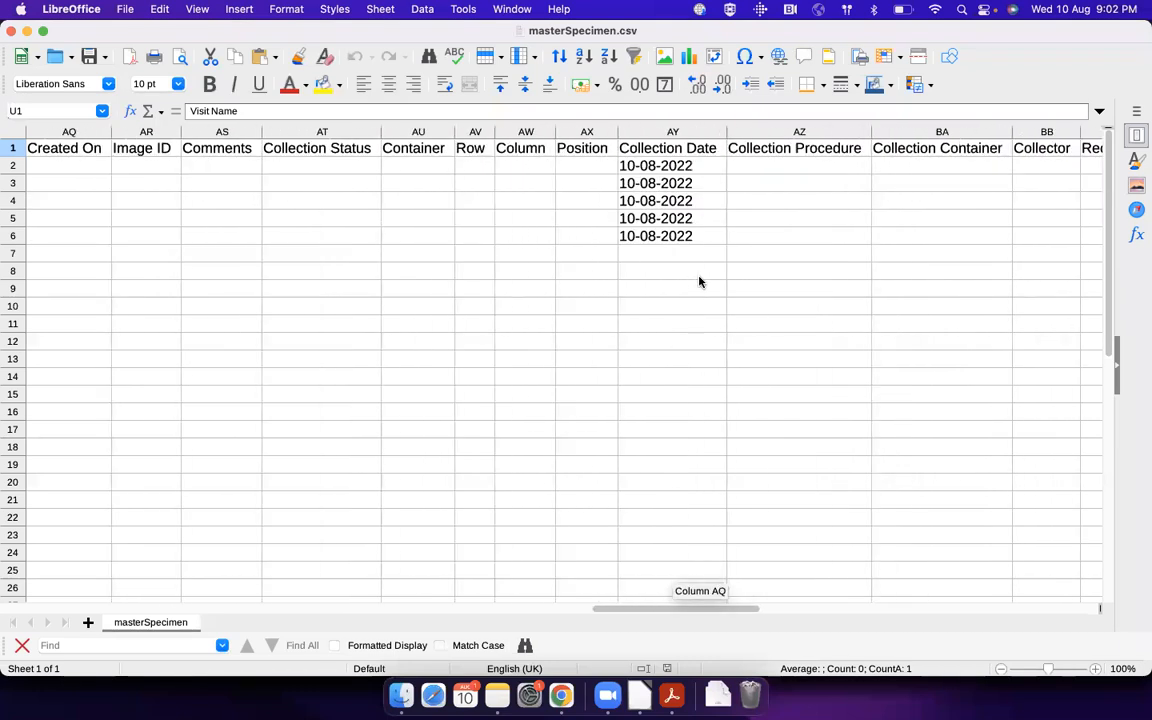
{"action": "scroll", "coordinate": [699, 281], "scroll_direction": "left", "scroll_amount": 5}
{"action": "scroll", "coordinate": [699, 281], "scroll_direction": "left", "scroll_amount": 5}
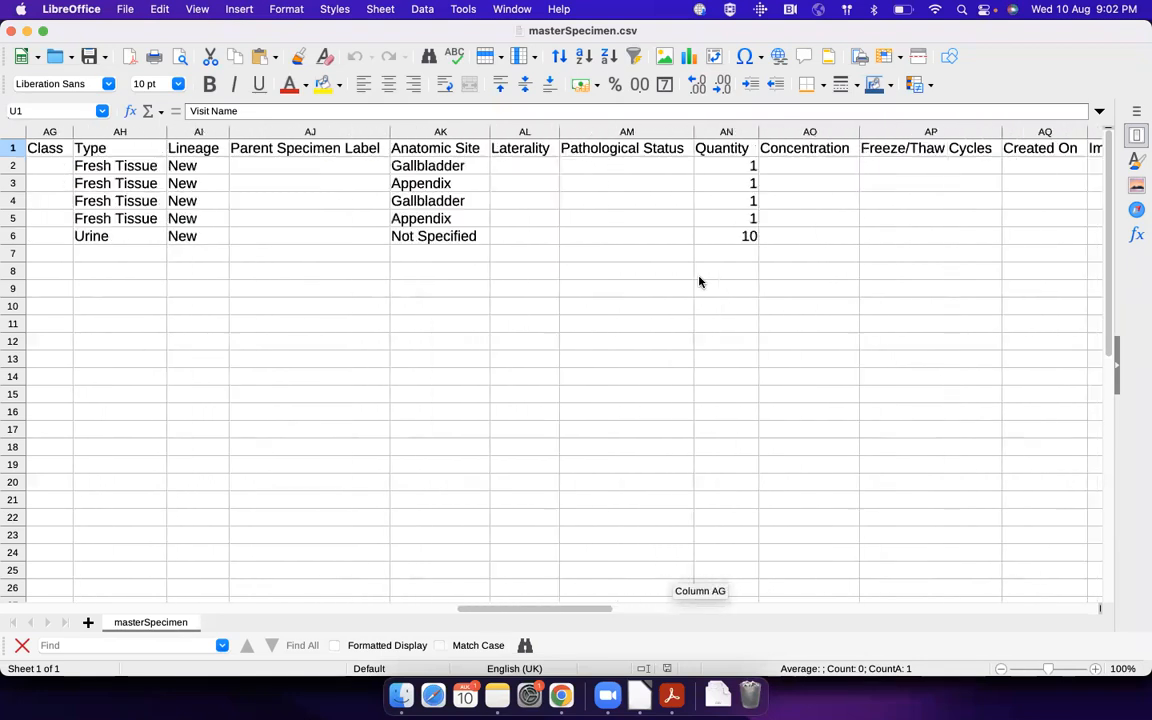
{"action": "scroll", "coordinate": [699, 281], "scroll_direction": "left", "scroll_amount": 20}
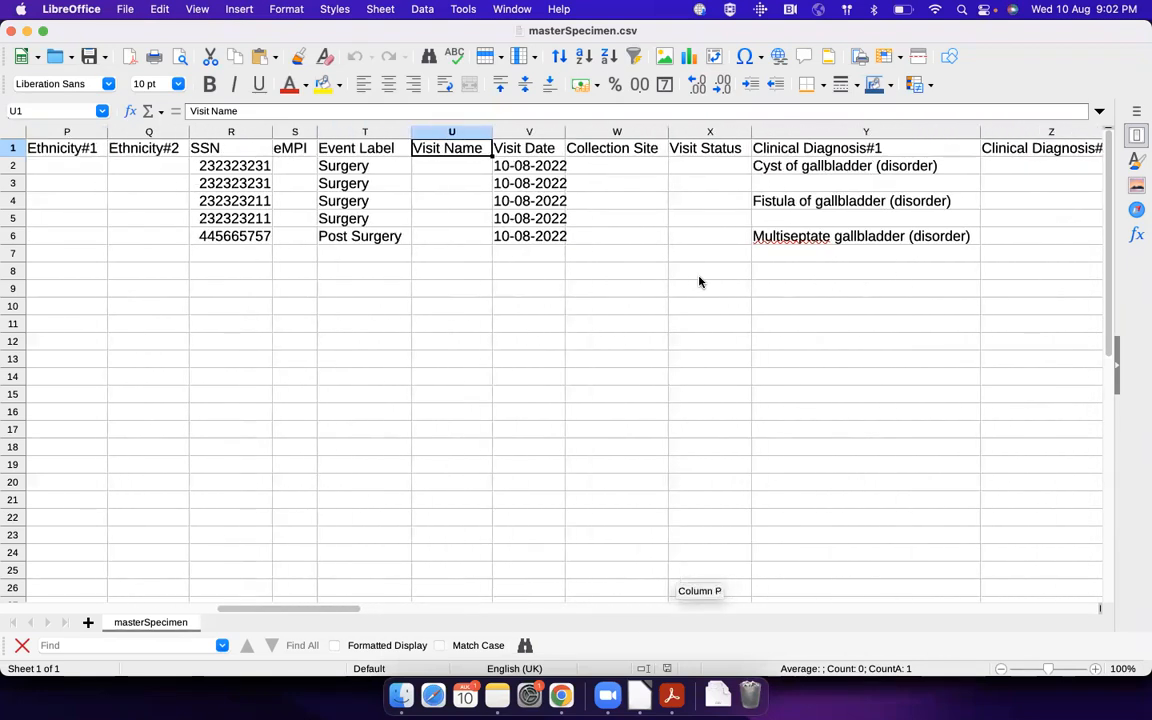
{"action": "scroll", "coordinate": [699, 281], "scroll_direction": "left", "scroll_amount": 3}
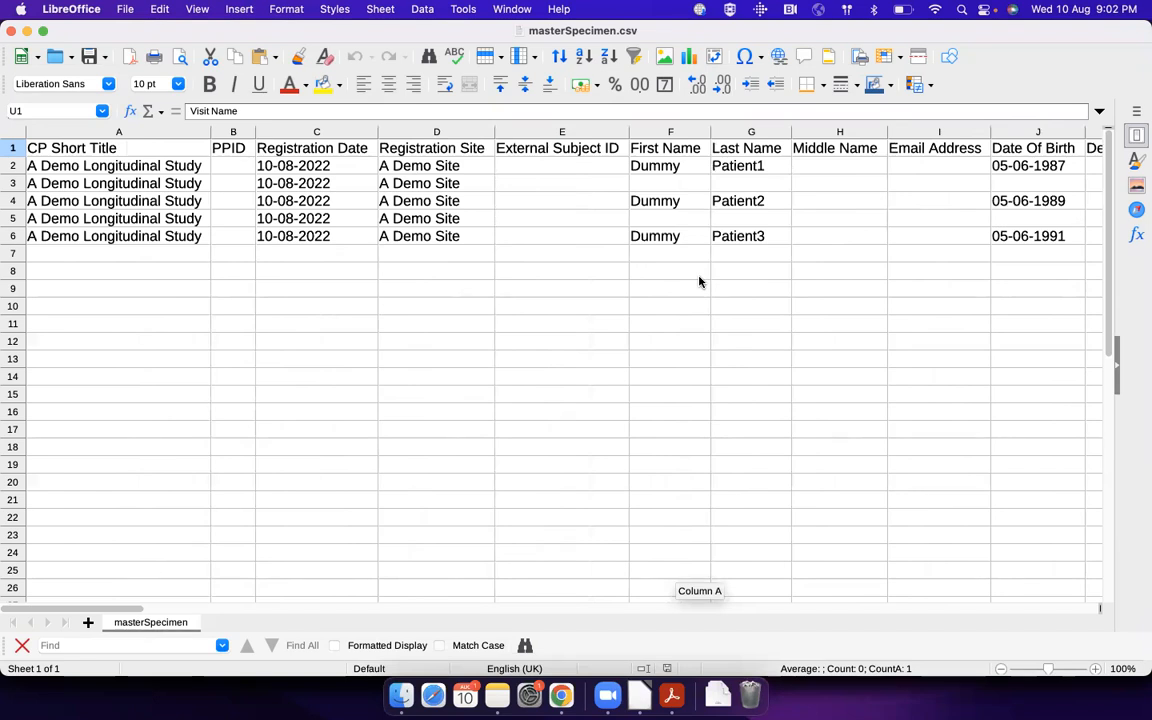
Check A Demo Longitudinal Study's participant list in OpenSpecimen for dummy patient names already in use, and return to masterSpecimen.csv
{"action": "key", "text": "super+Tab"}
{"action": "key", "text": "super+Tab"}
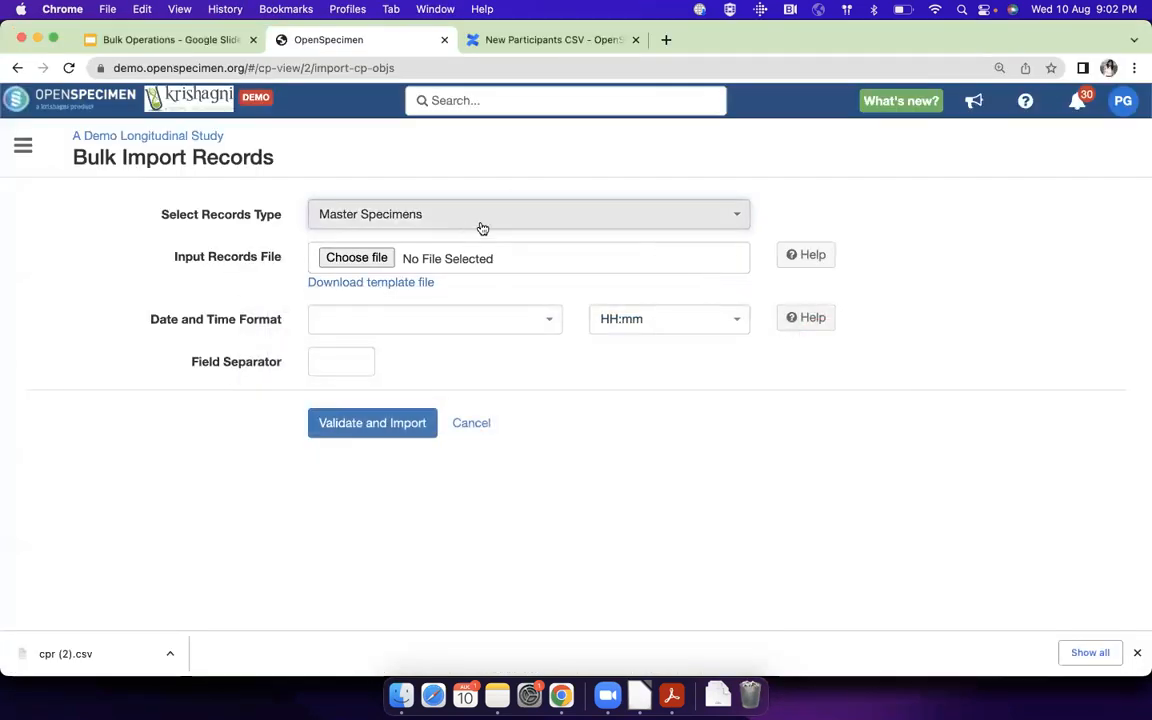
{"action": "left_click", "coordinate": [138, 134]}
{"action": "key", "text": "super+Tab"}
{"action": "key", "text": "super+Tab"}
{"action": "key", "text": "super+Tab"}
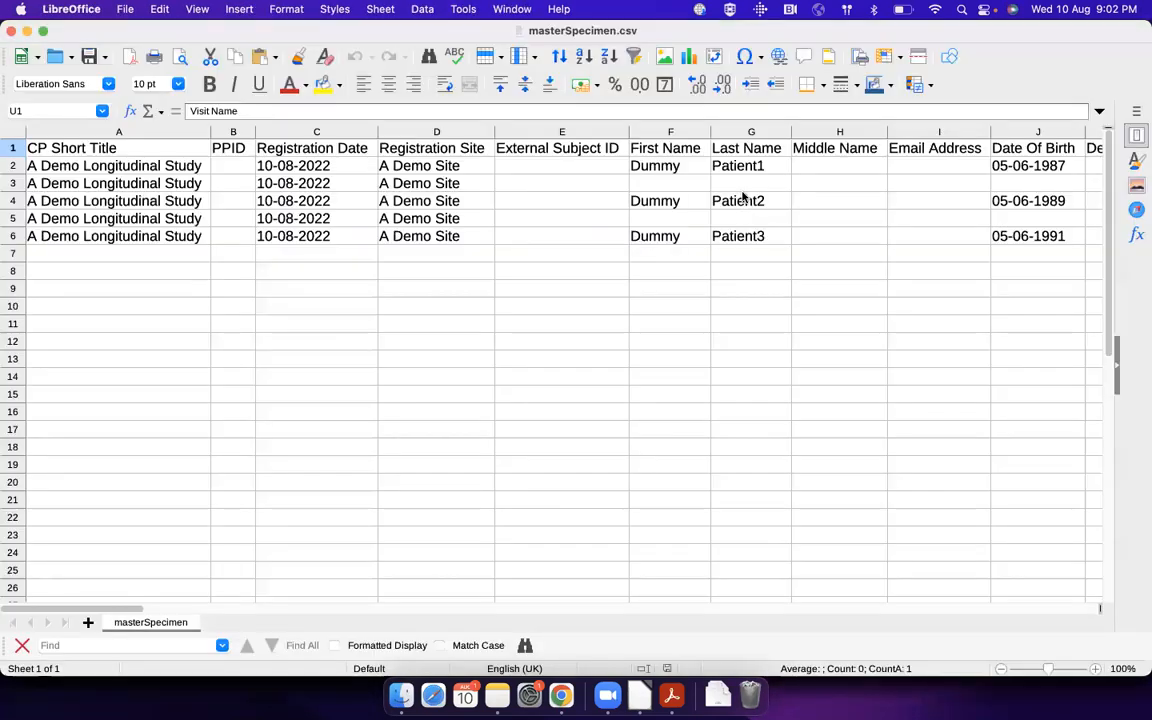
Renumber the dummy patients' last names in G2, G4 and G6 to end in 5, 6 and 7
{"action": "double_click", "coordinate": [773, 168]}
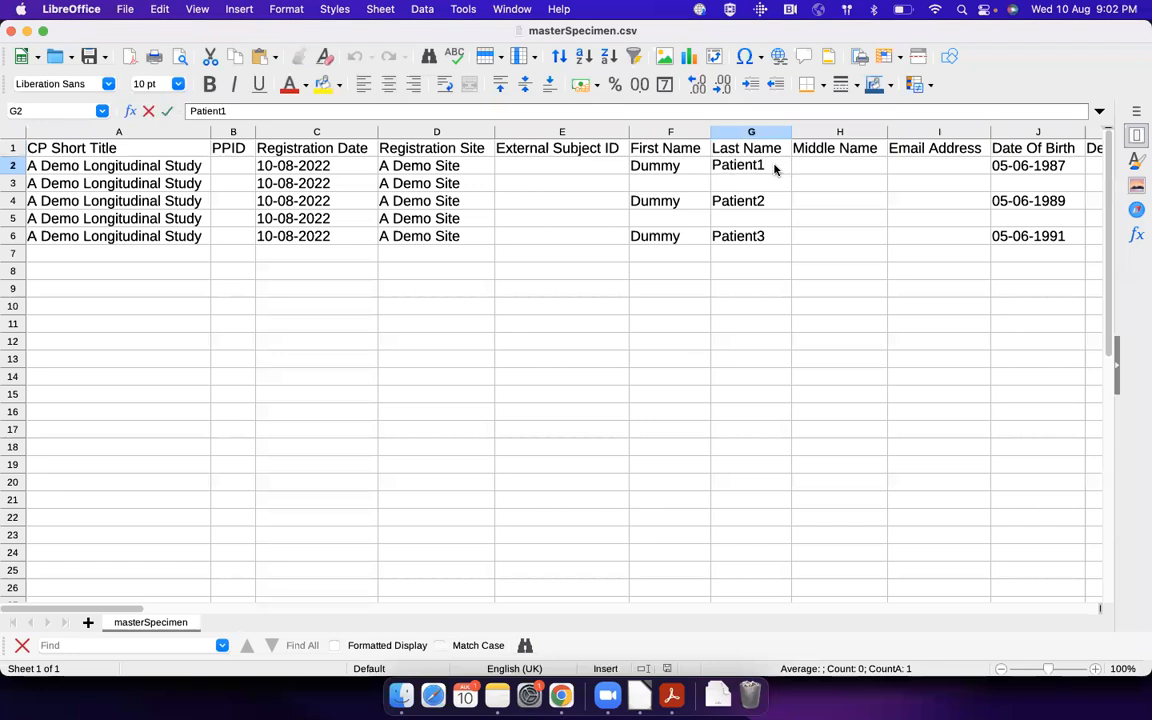
{"action": "key", "text": "BackSpace"}
{"action": "type", "text": "5"}
{"action": "double_click", "coordinate": [773, 201]}
{"action": "key", "text": "BackSpace"}
{"action": "type", "text": "6"}
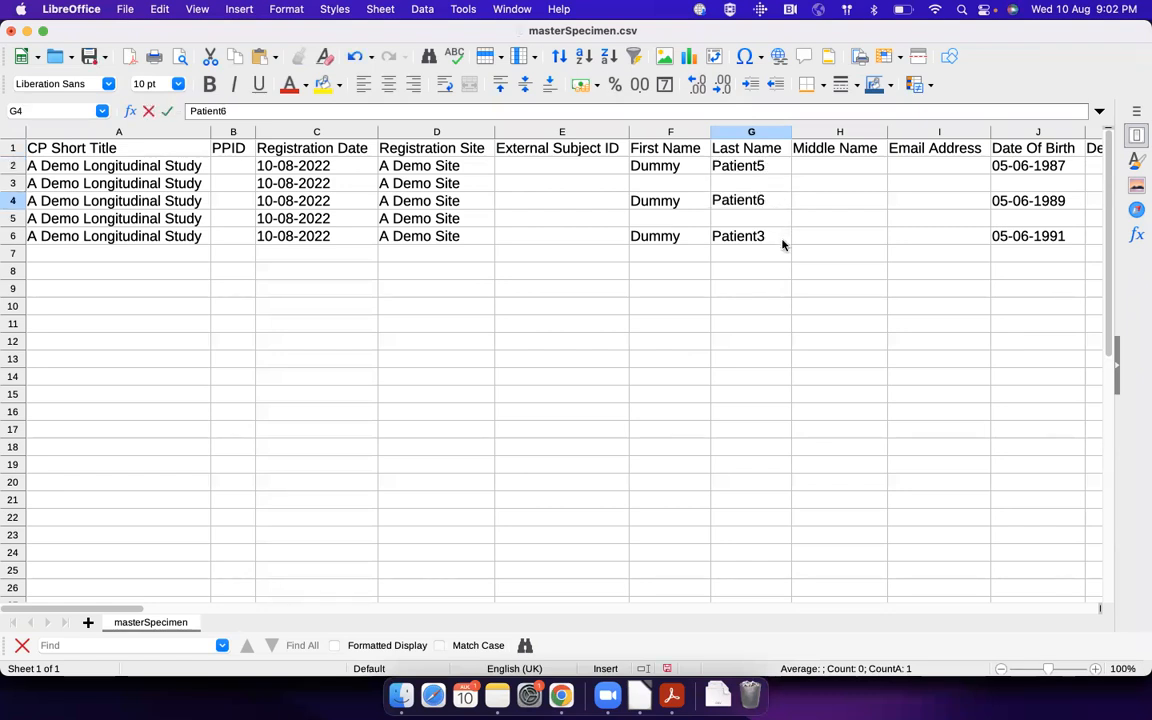
{"action": "double_click", "coordinate": [782, 237]}
{"action": "key", "text": "BackSpace"}
{"action": "type", "text": "7"}
{"action": "key", "text": "Return"}
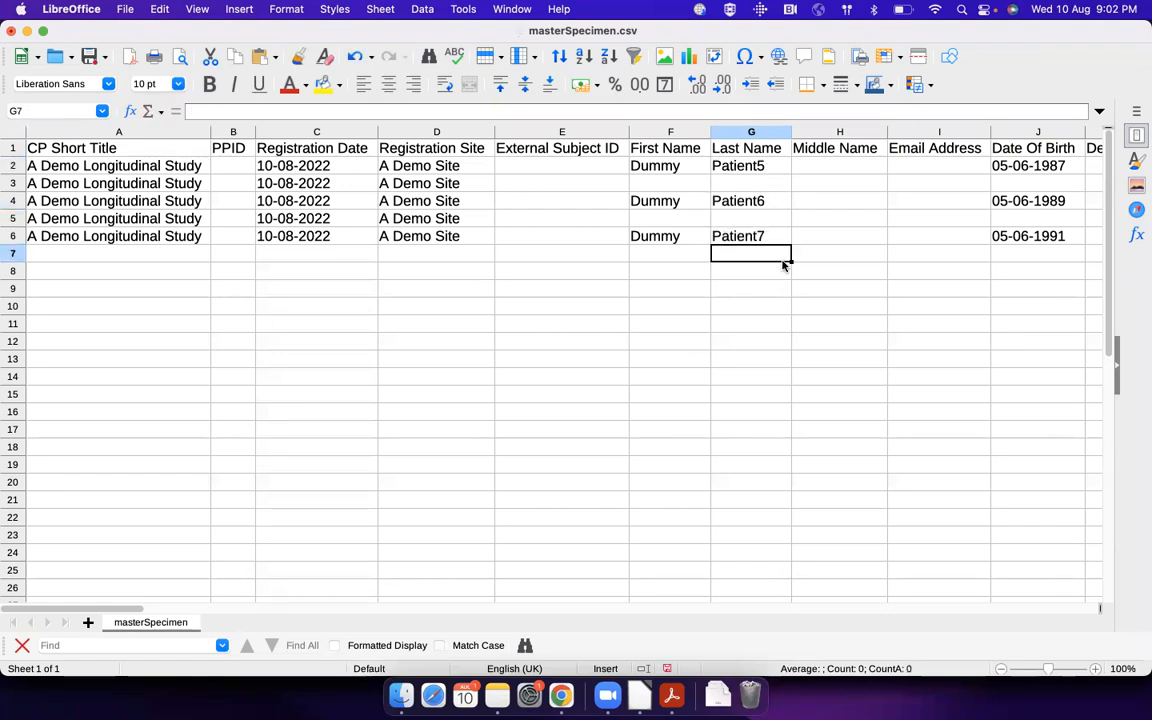
Compare the renumbered last names with OpenSpecimen's participant list, and check the demographic, SSN and visit columns in the sheet
{"action": "key", "text": "super+Tab"}
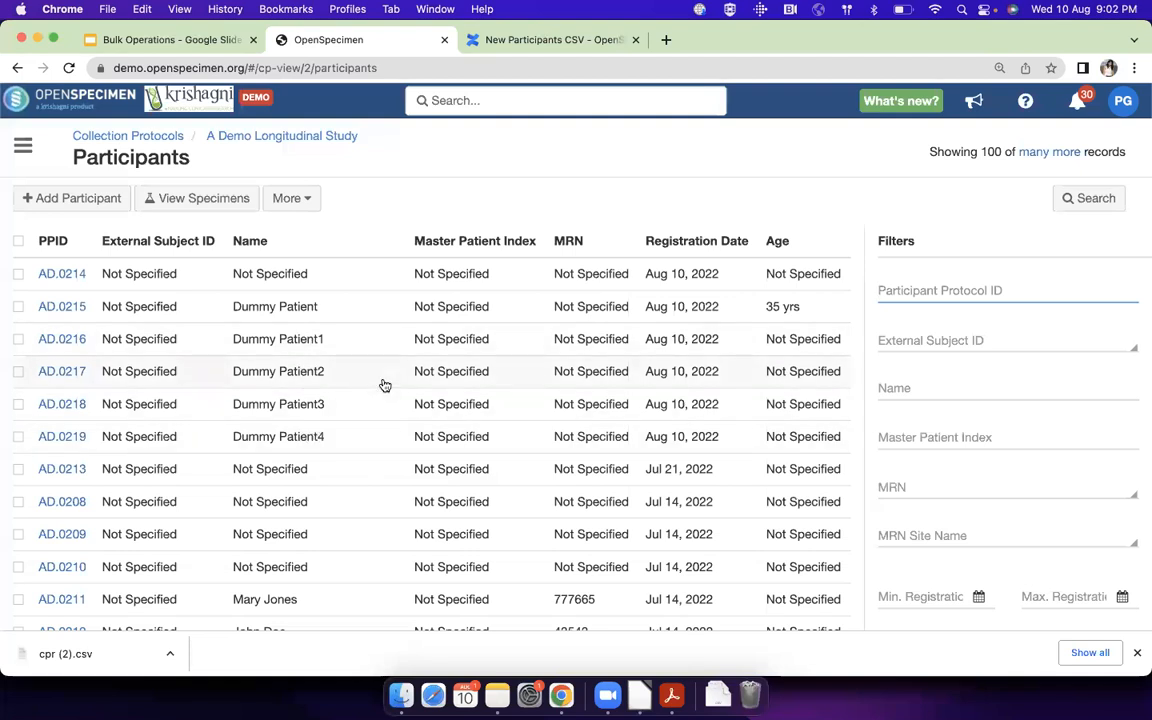
{"action": "key", "text": "super+Tab"}
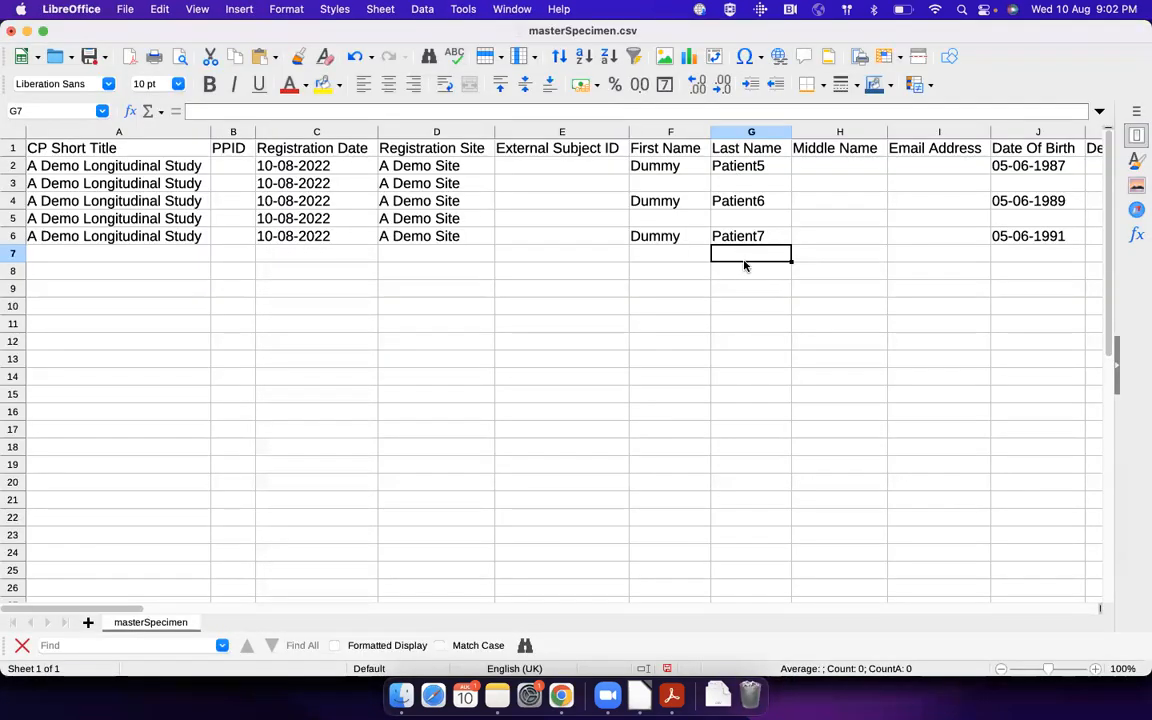
{"action": "scroll", "coordinate": [877, 241], "scroll_direction": "right", "scroll_amount": 11}
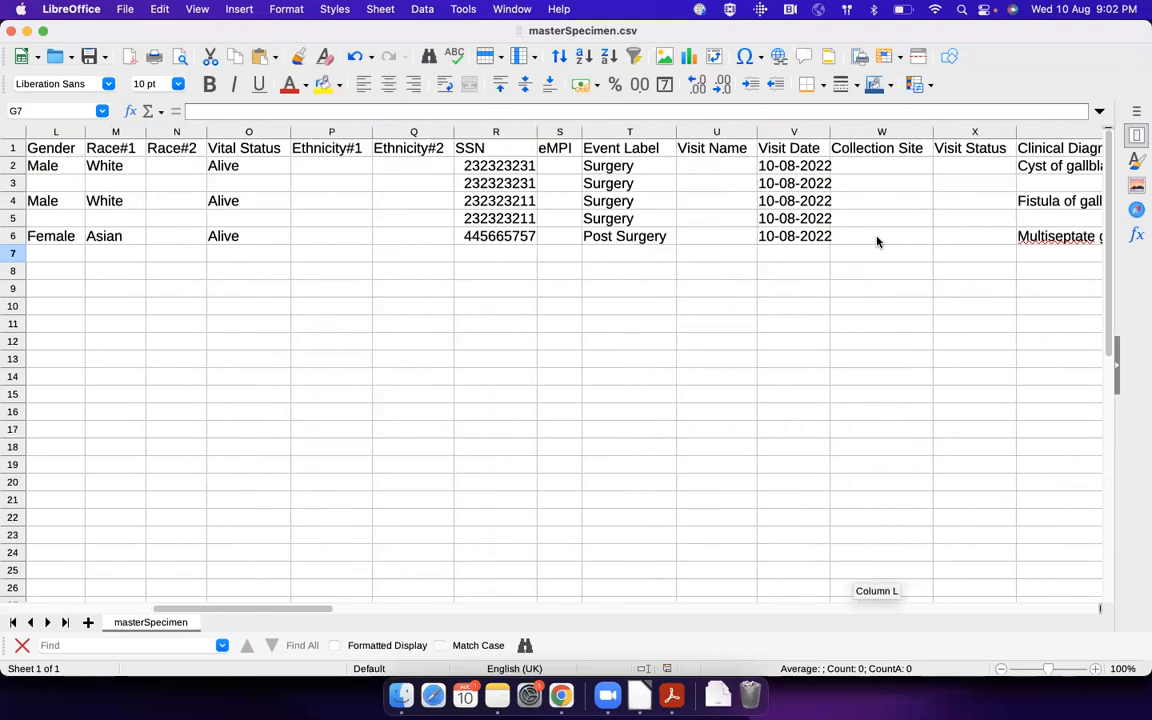
{"action": "scroll", "coordinate": [689, 221], "scroll_direction": "left", "scroll_amount": 11}
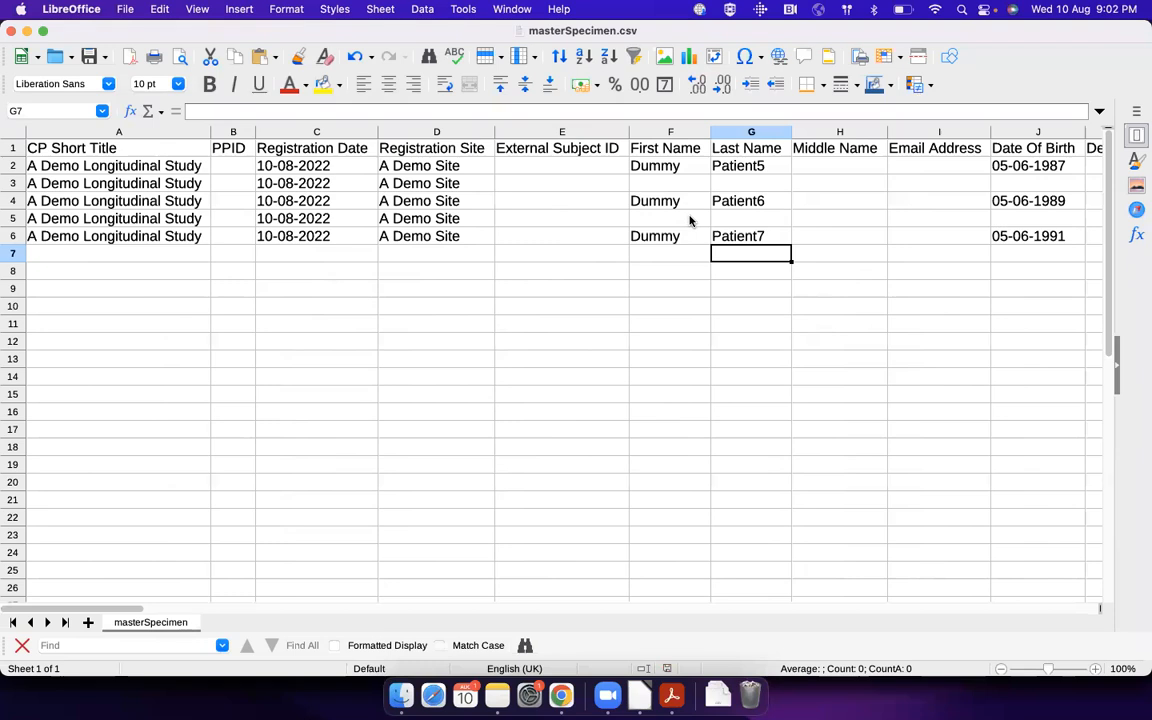
Switch to OpenSpecimen, open the study's bulk record import and set the records type to Master Specimens
{"action": "key", "text": "super+Tab"}
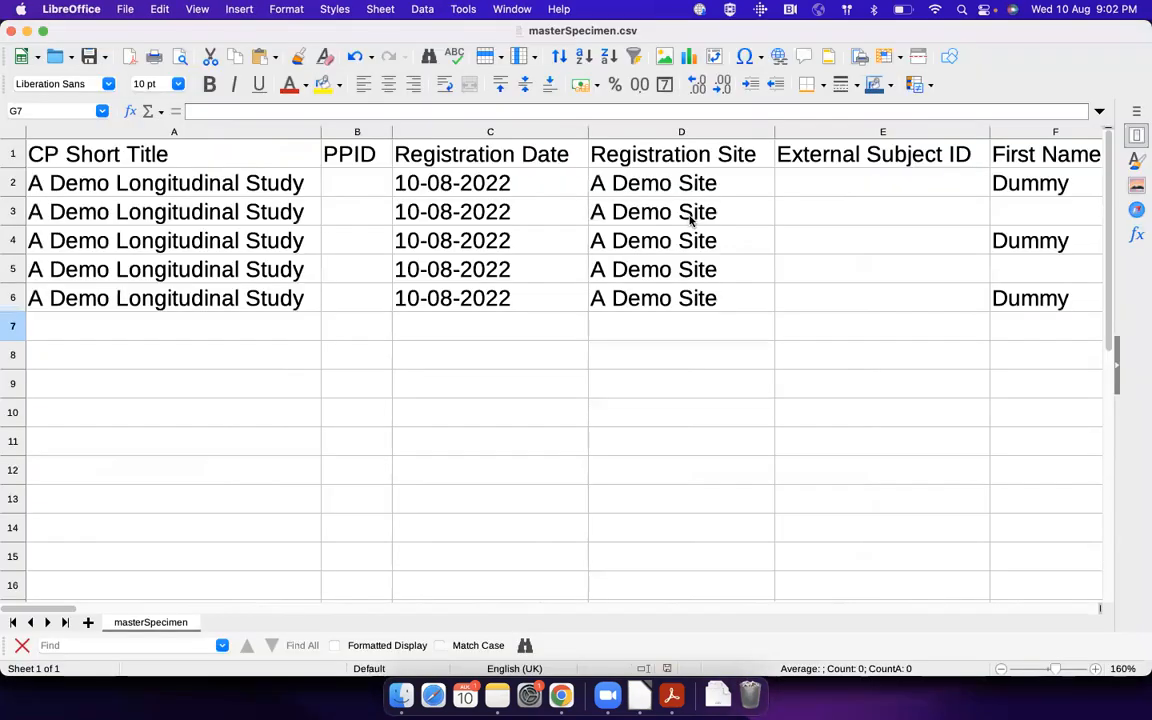
{"action": "key", "text": "super+Tab"}
{"action": "key", "text": "super+Tab"}
{"action": "key", "text": "super+Tab"}
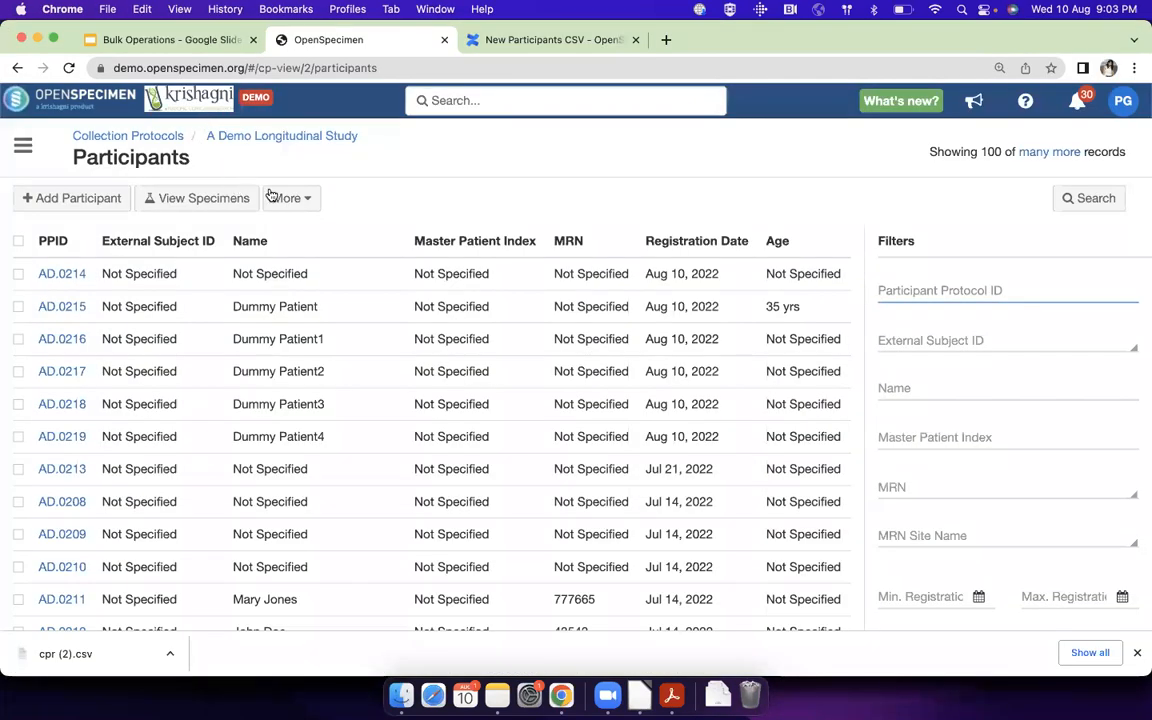
{"action": "left_click", "coordinate": [285, 198]}
{"action": "left_click", "coordinate": [334, 334]}
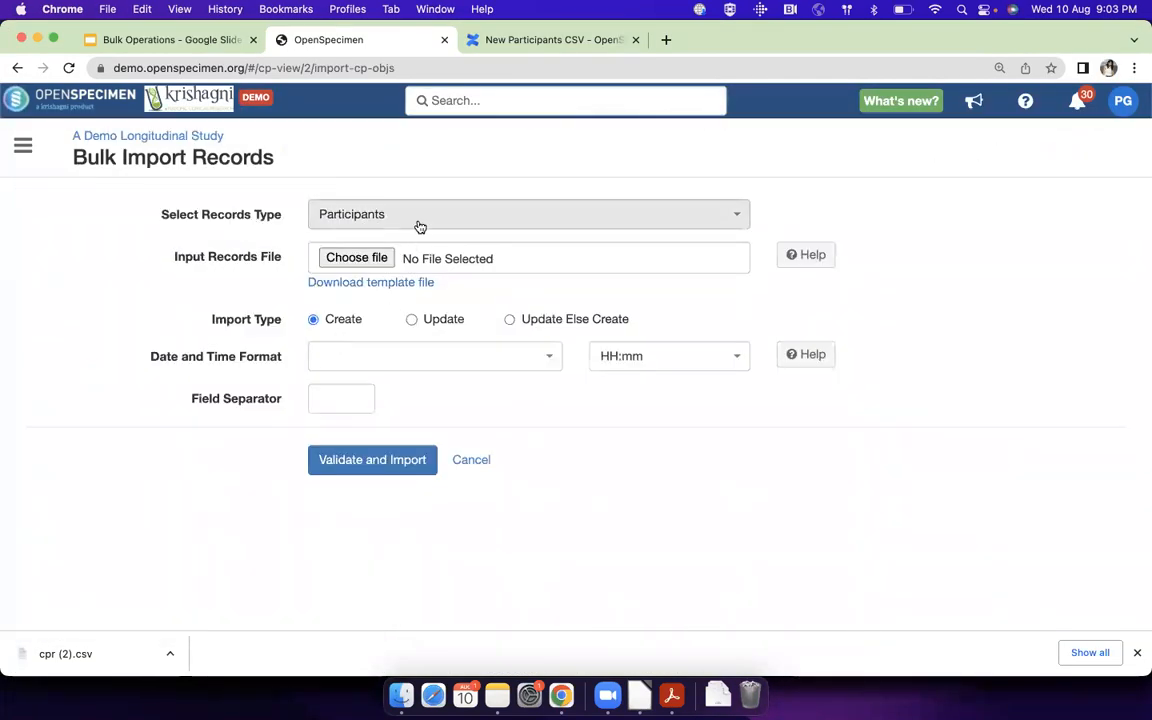
{"action": "left_click", "coordinate": [417, 218]}
{"action": "type", "text": "mast"}
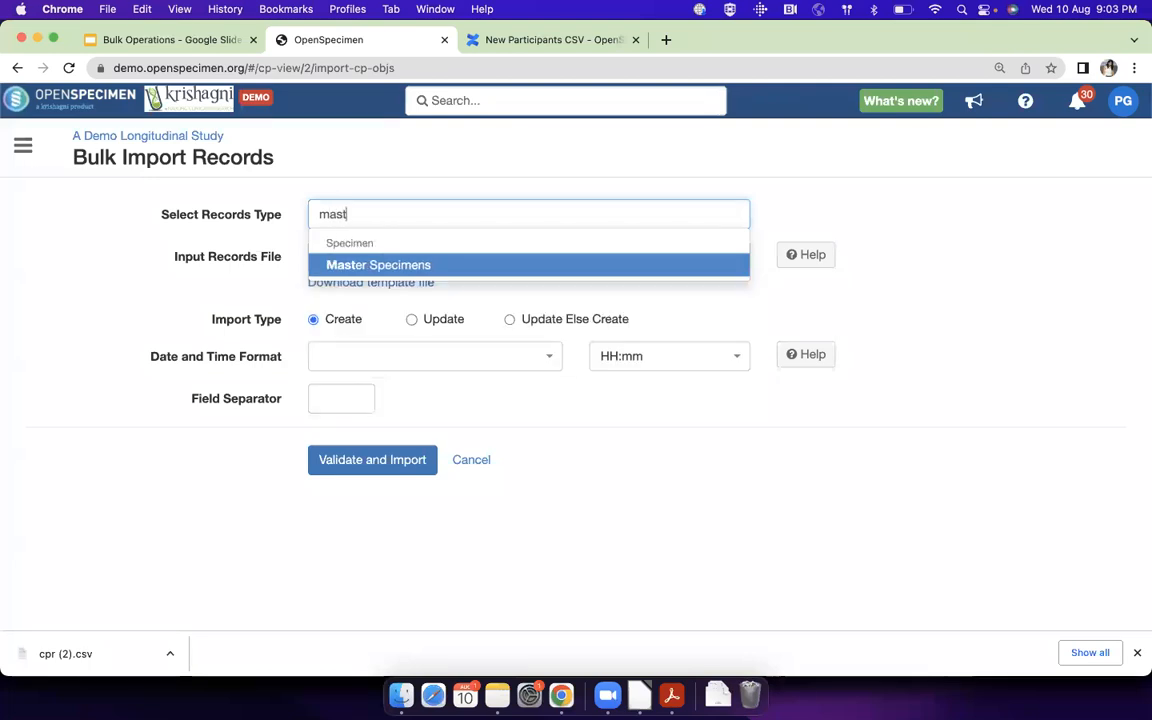
{"action": "left_click", "coordinate": [404, 266]}
Import masterSpecimen.csv with the date format dd-MM-yyyy, and refresh the import job list
{"action": "left_click", "coordinate": [355, 258]}
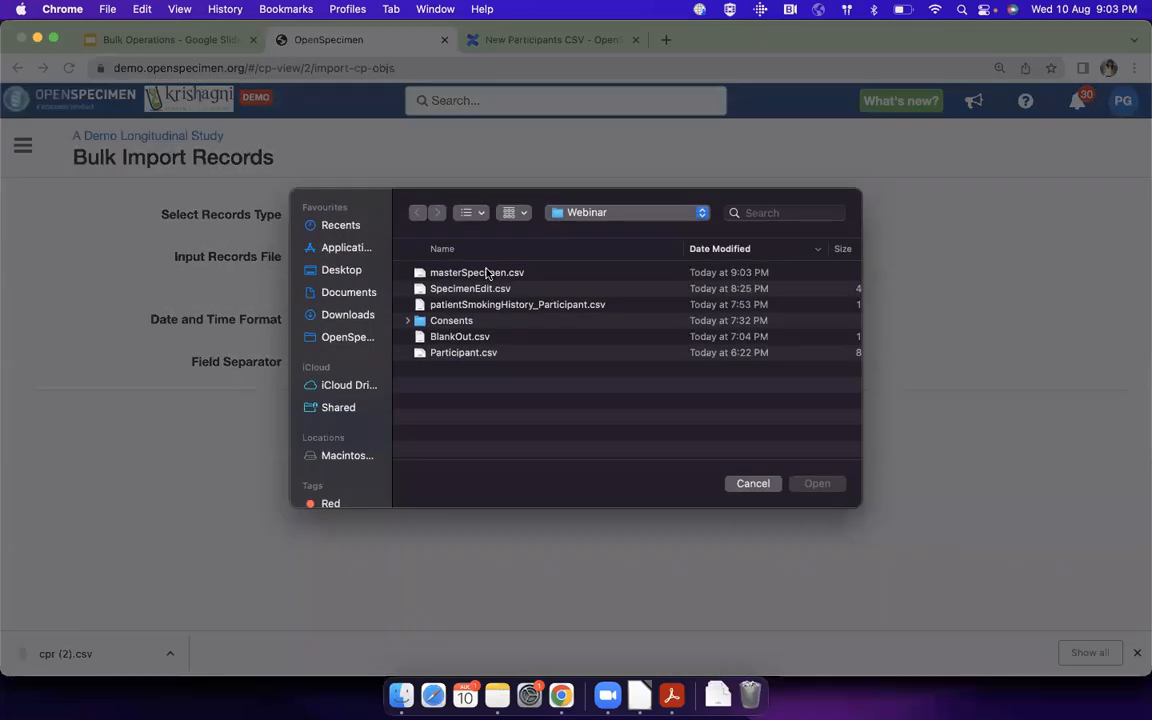
{"action": "double_click", "coordinate": [487, 273]}
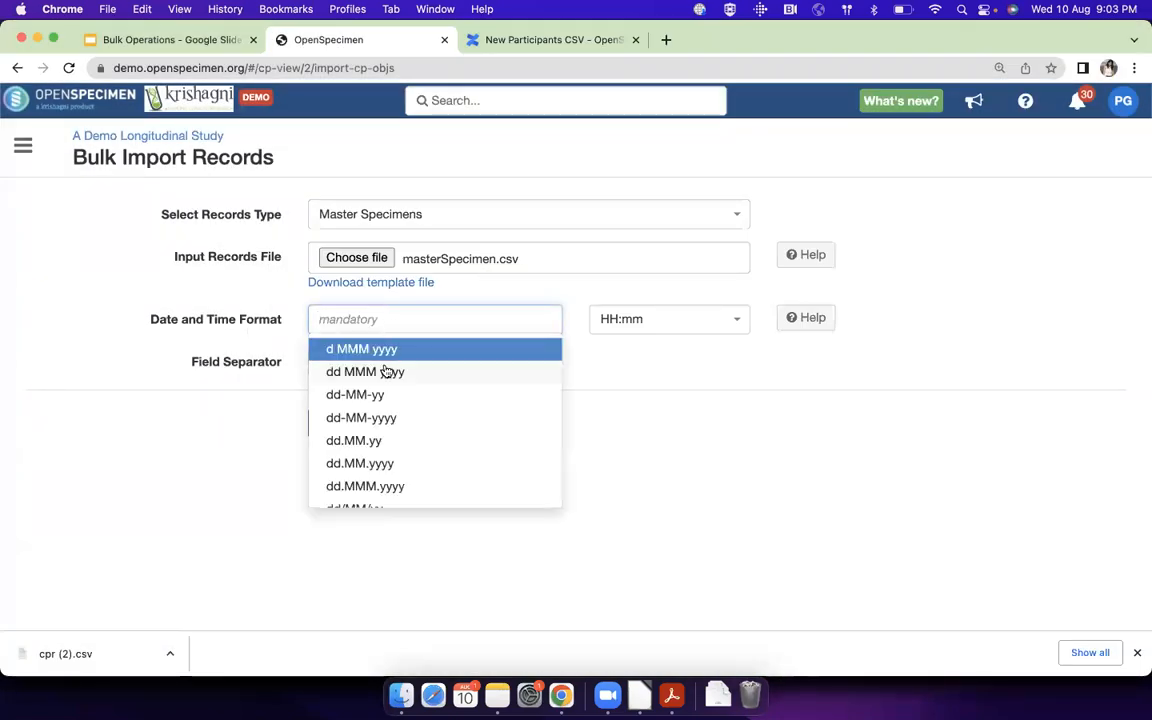
{"action": "left_click", "coordinate": [382, 422]}
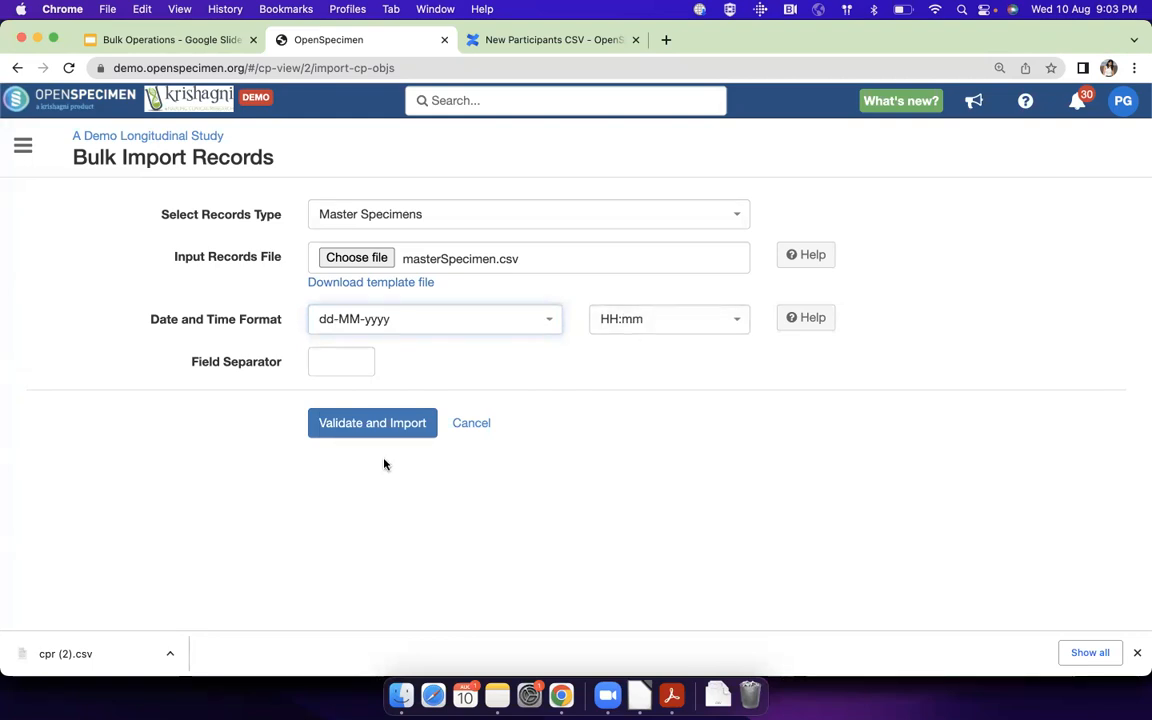
{"action": "left_click", "coordinate": [383, 429]}
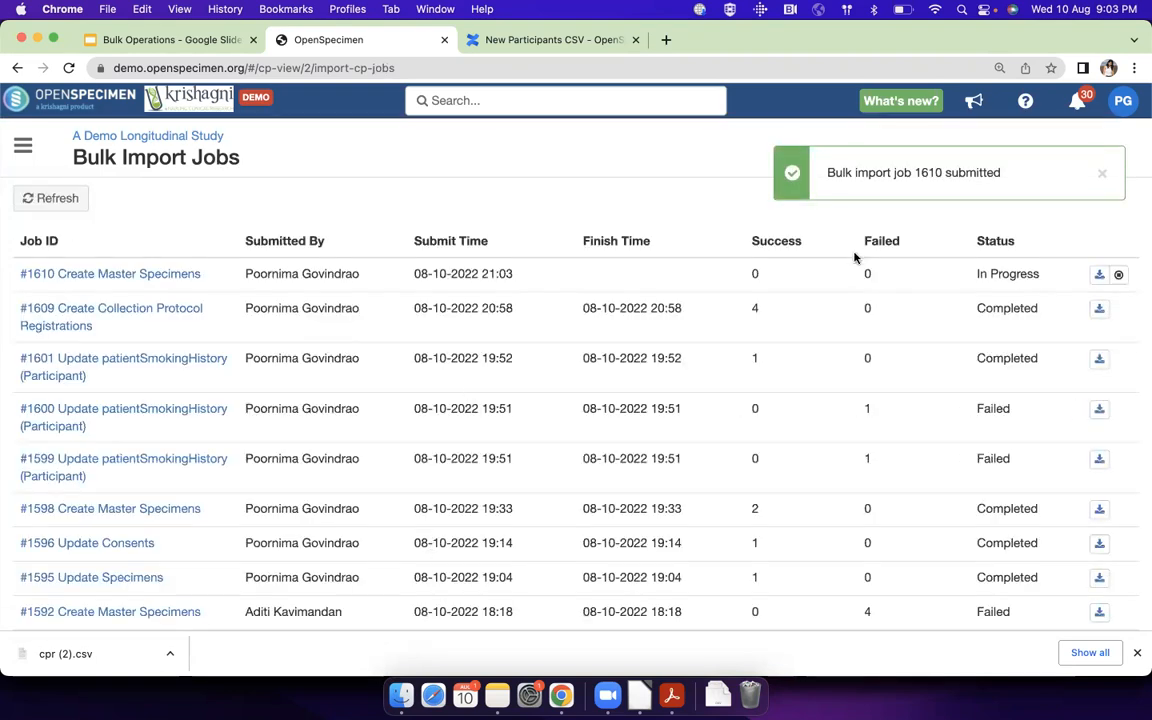
{"action": "left_click", "coordinate": [38, 196]}
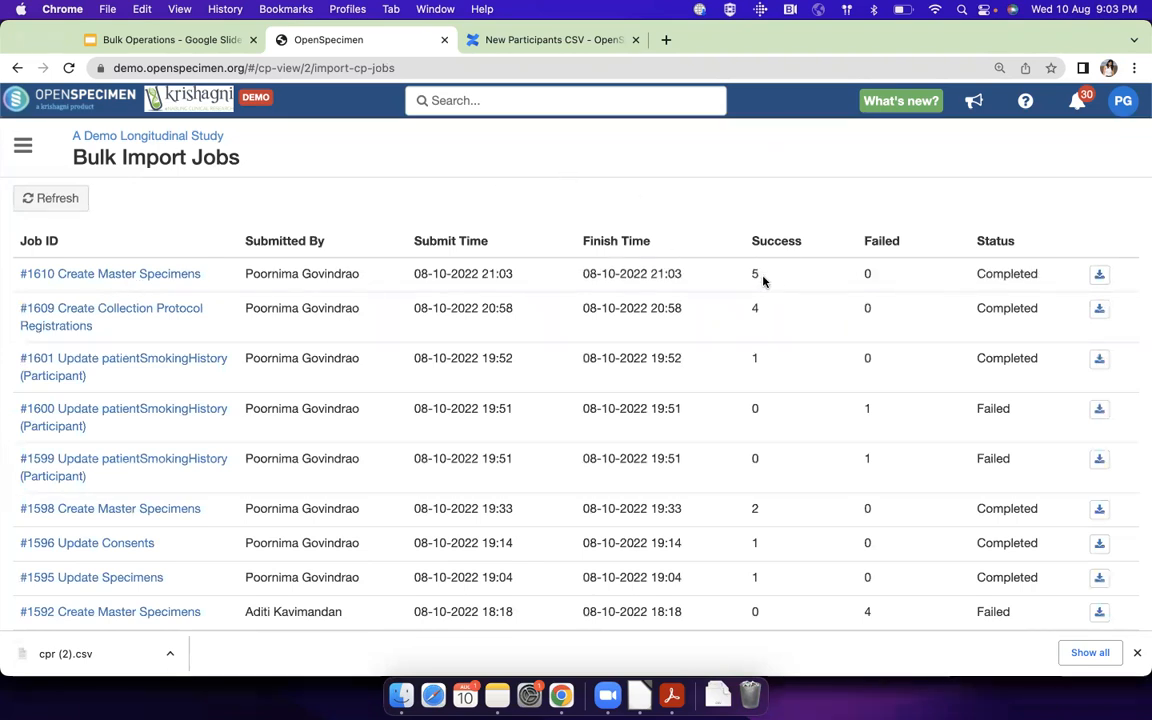
Look up the first row's SSN from masterSpecimen.csv in OpenSpecimen's search and open the matching participant's record
{"action": "key", "text": "super+Tab"}
{"action": "scroll", "coordinate": [938, 219], "scroll_direction": "right", "scroll_amount": 6}
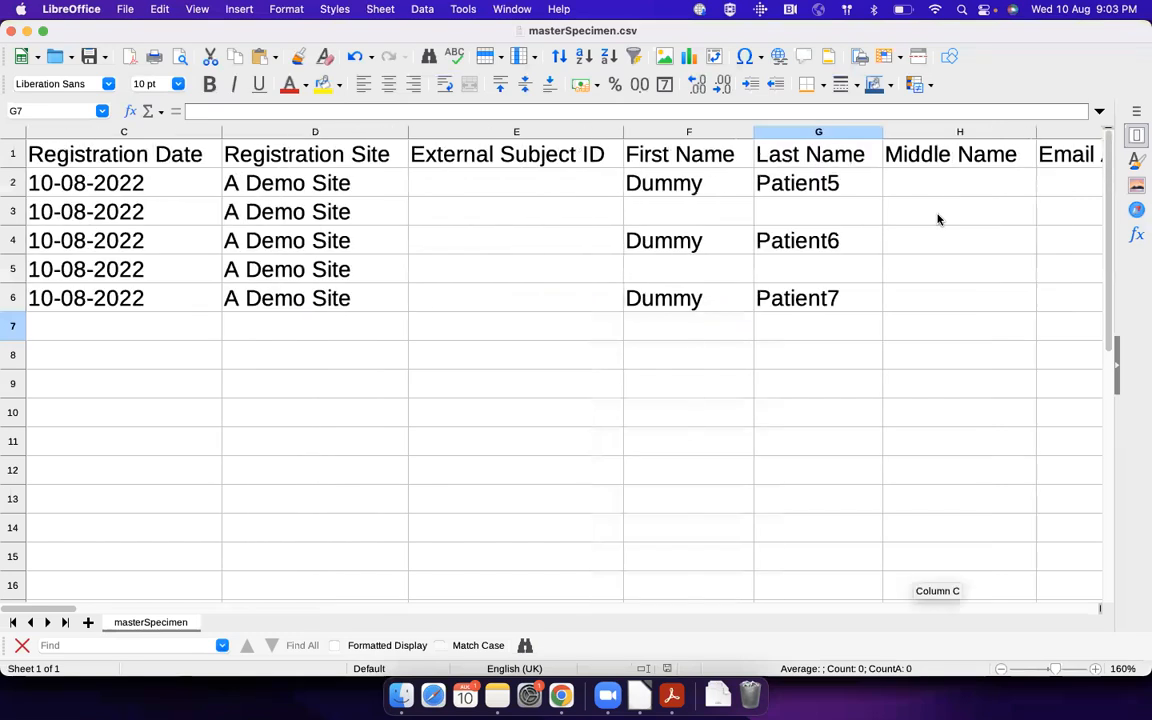
{"action": "scroll", "coordinate": [938, 219], "scroll_direction": "right", "scroll_amount": 3}
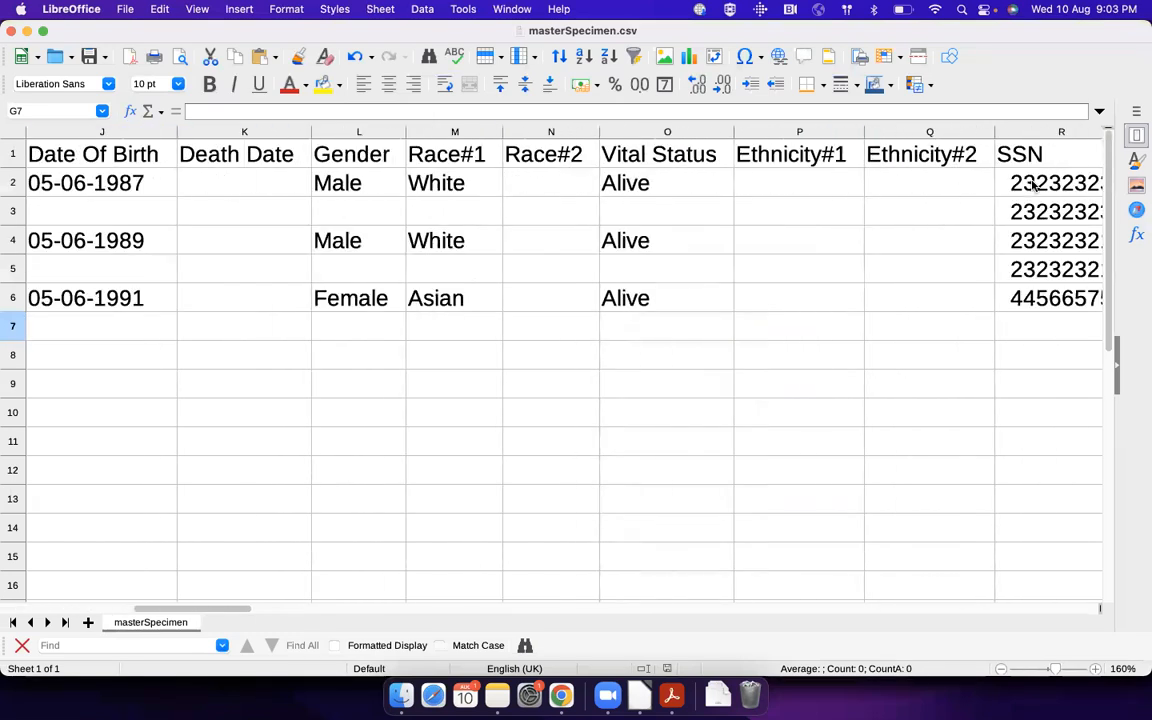
{"action": "scroll", "coordinate": [930, 172], "scroll_direction": "right", "scroll_amount": 1}
{"action": "left_click", "coordinate": [938, 180]}
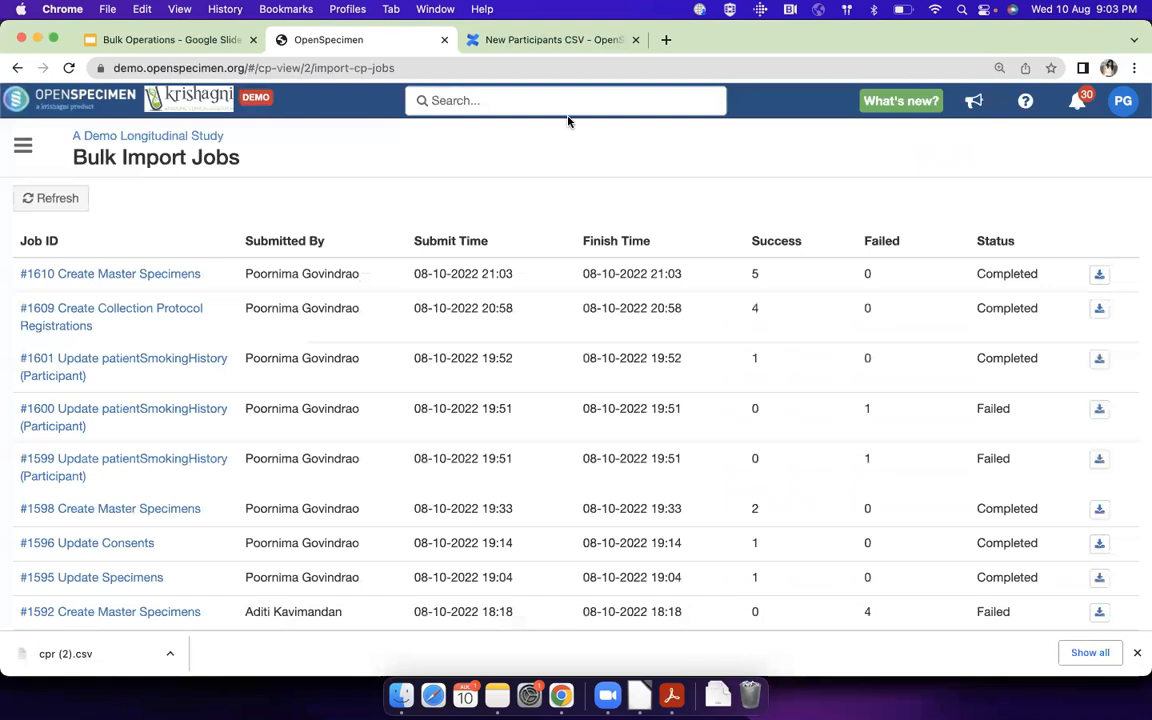
{"action": "key", "text": "super+Tab"}
{"action": "left_click", "coordinate": [565, 104]}
{"action": "type", "text": "232323231"}
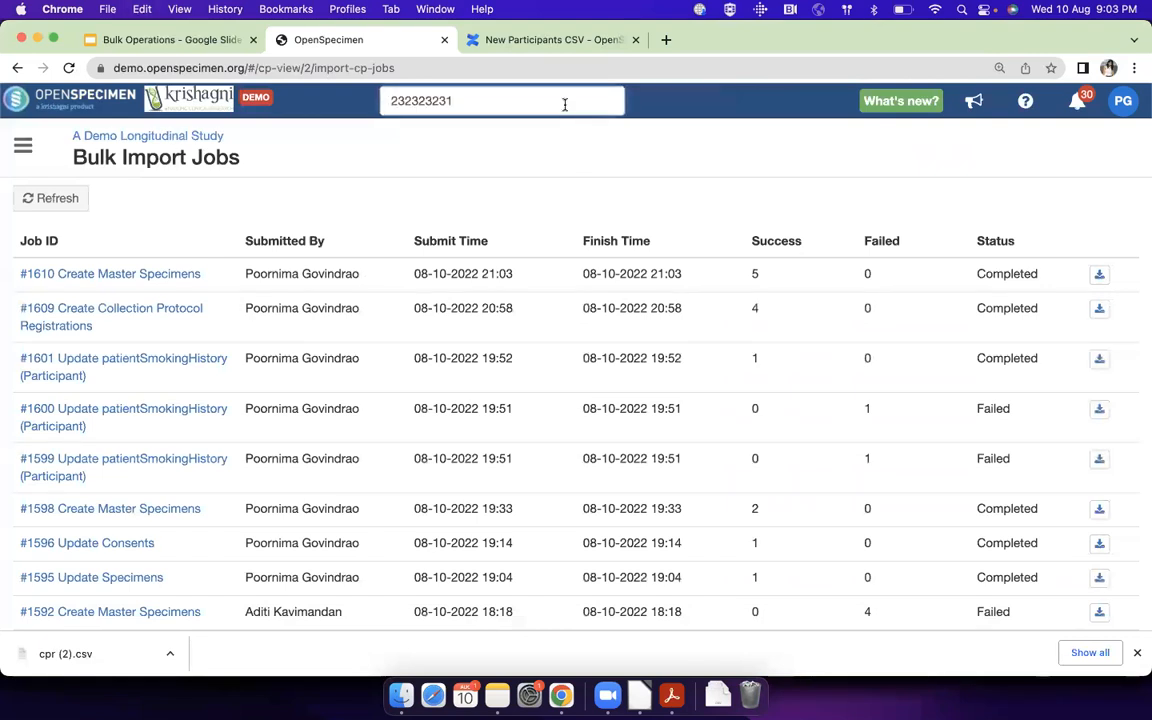
{"action": "left_click", "coordinate": [560, 150]}
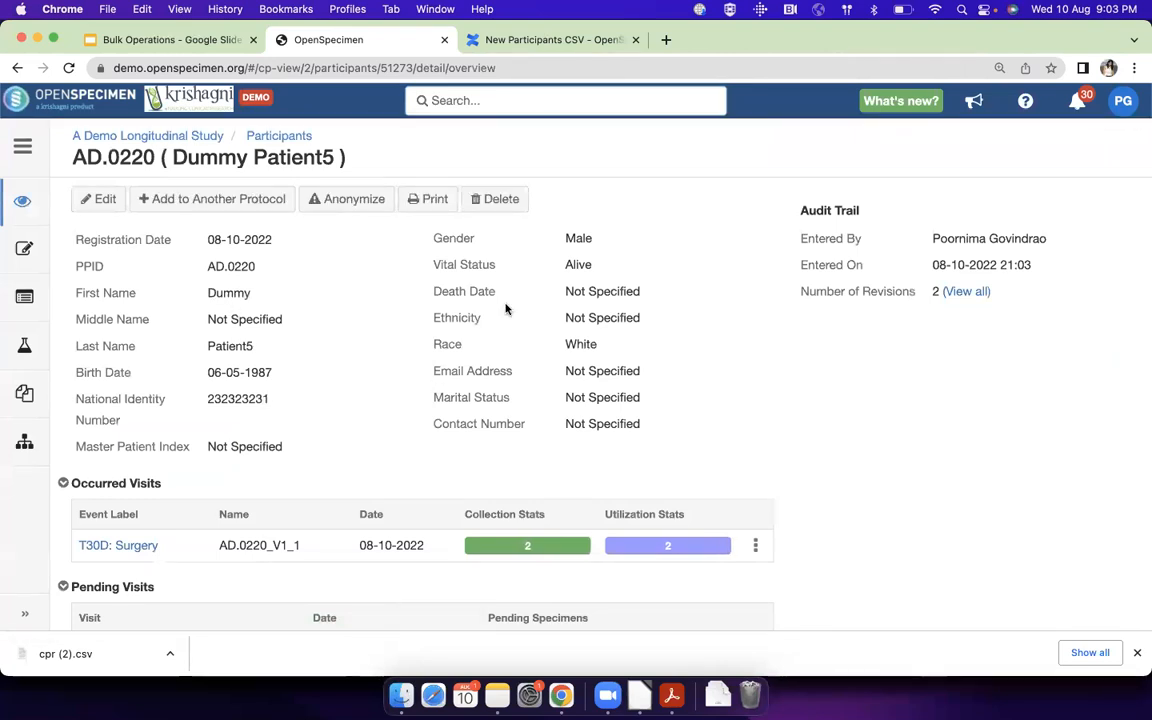
Examine the participant's name, national identity number, demographics and occurred Surgery visit on the overview page
{"action": "left_click_drag", "start_coordinate": [176, 156], "coordinate": [337, 158]}
{"action": "double_click", "coordinate": [242, 399]}
{"action": "scroll", "coordinate": [257, 538], "scroll_direction": "down", "scroll_amount": 1}
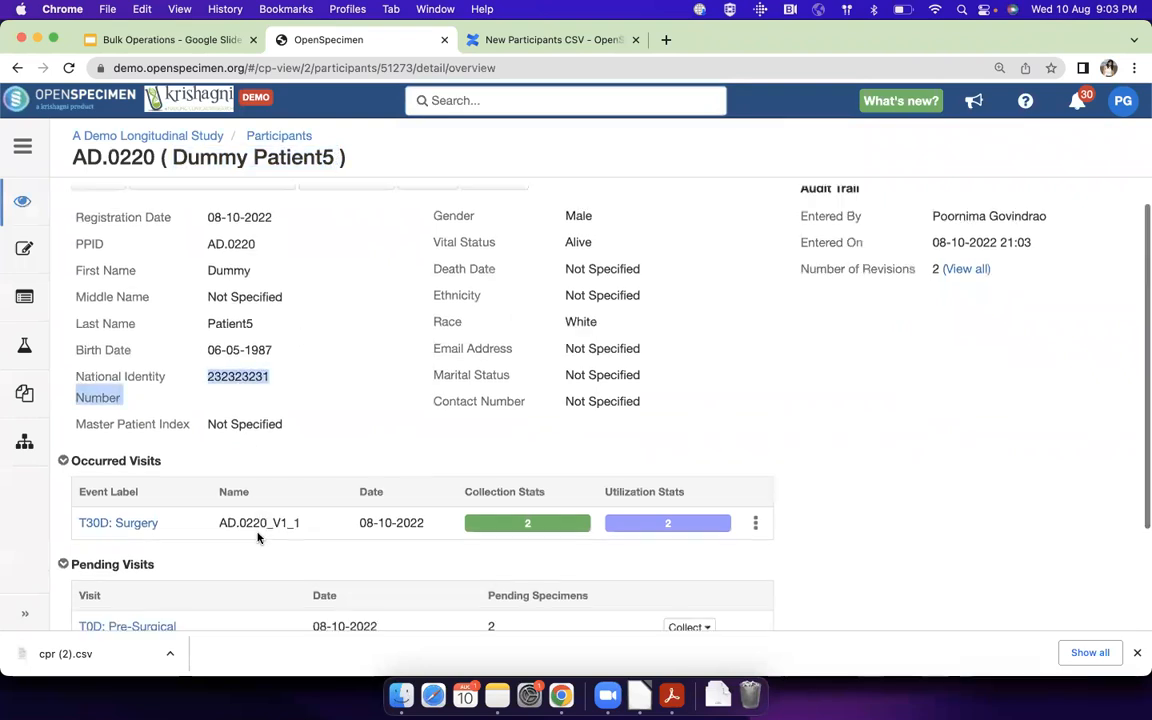
{"action": "scroll", "coordinate": [257, 538], "scroll_direction": "down", "scroll_amount": 1}
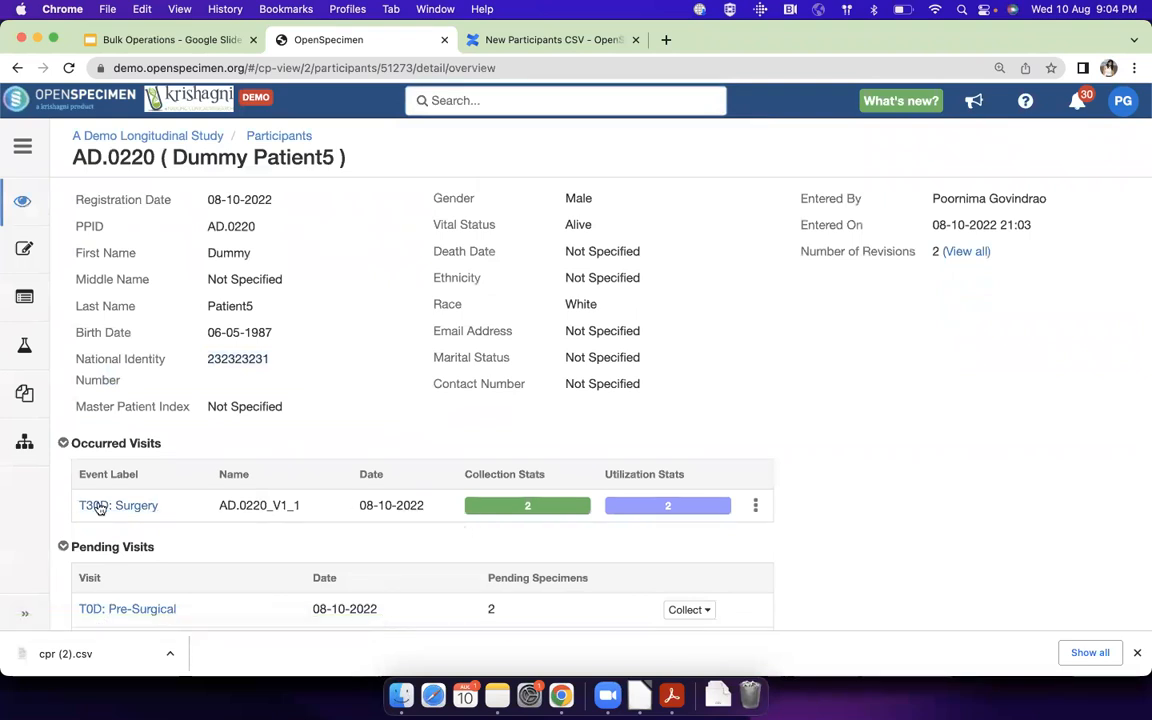
Return to masterSpecimen.csv at 100% zoom and examine the event label, clinical diagnosis, specimen requirement code and type columns
{"action": "key", "text": "super+Tab"}
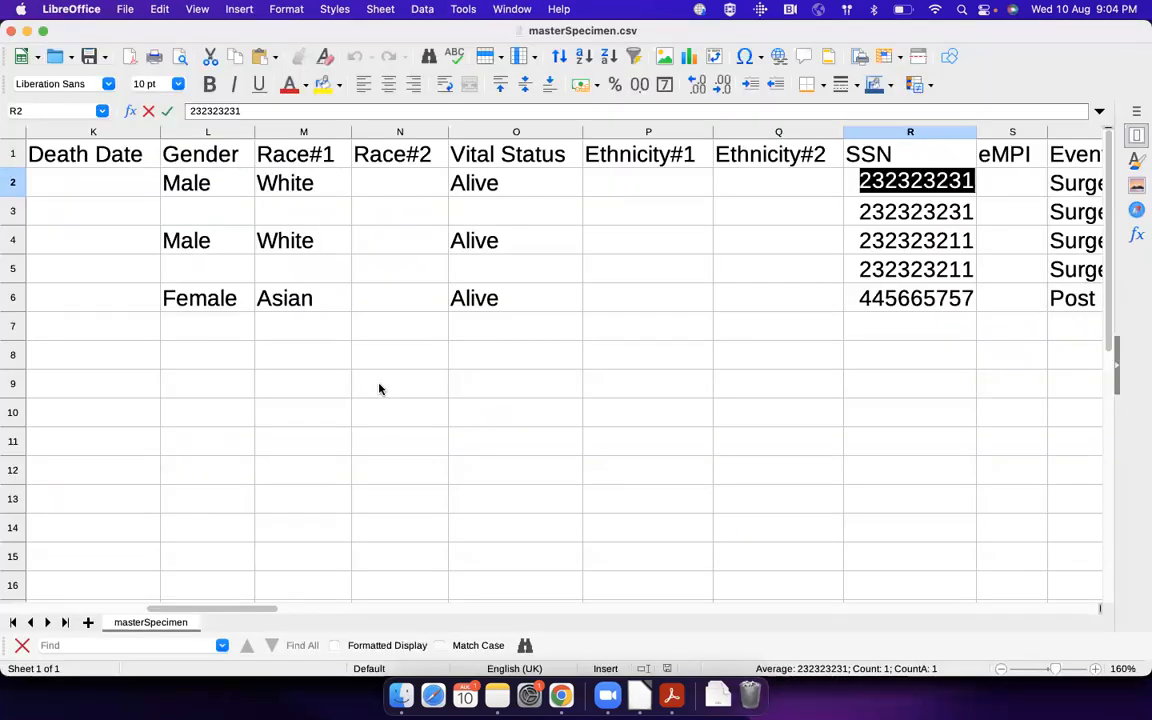
{"action": "left_click_drag", "start_coordinate": [1062, 670], "coordinate": [1050, 670]}
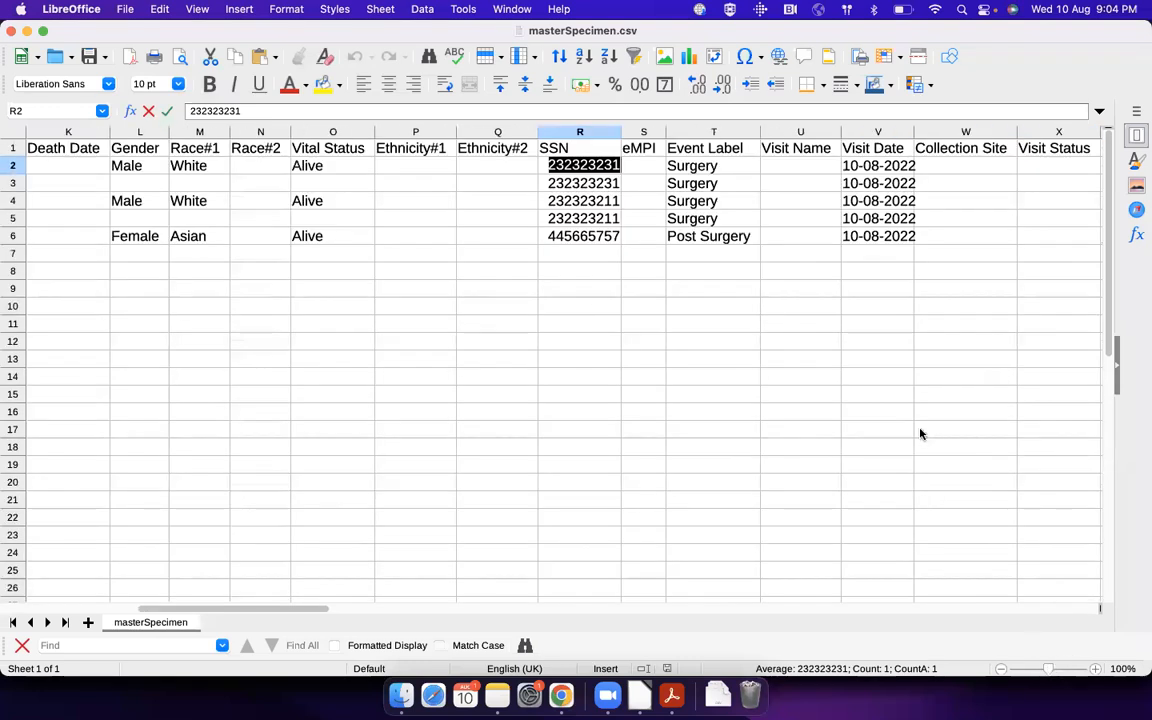
{"action": "left_click", "coordinate": [713, 167]}
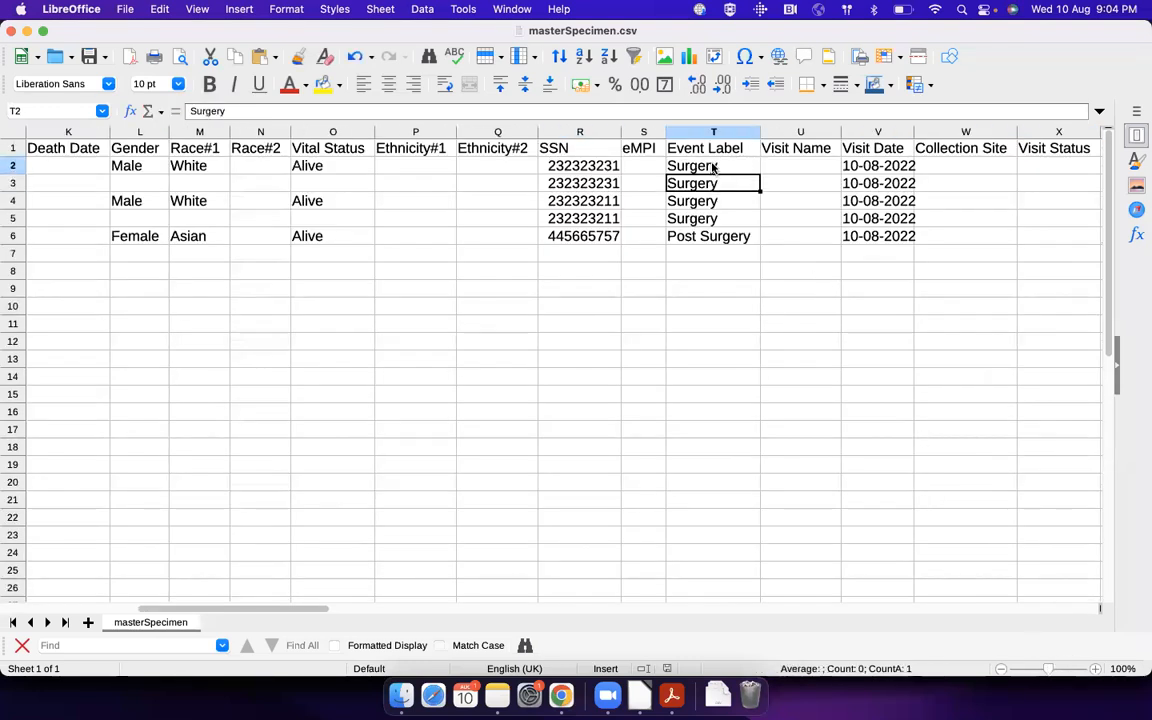
{"action": "left_click", "coordinate": [713, 185]}
{"action": "left_click", "coordinate": [712, 155]}
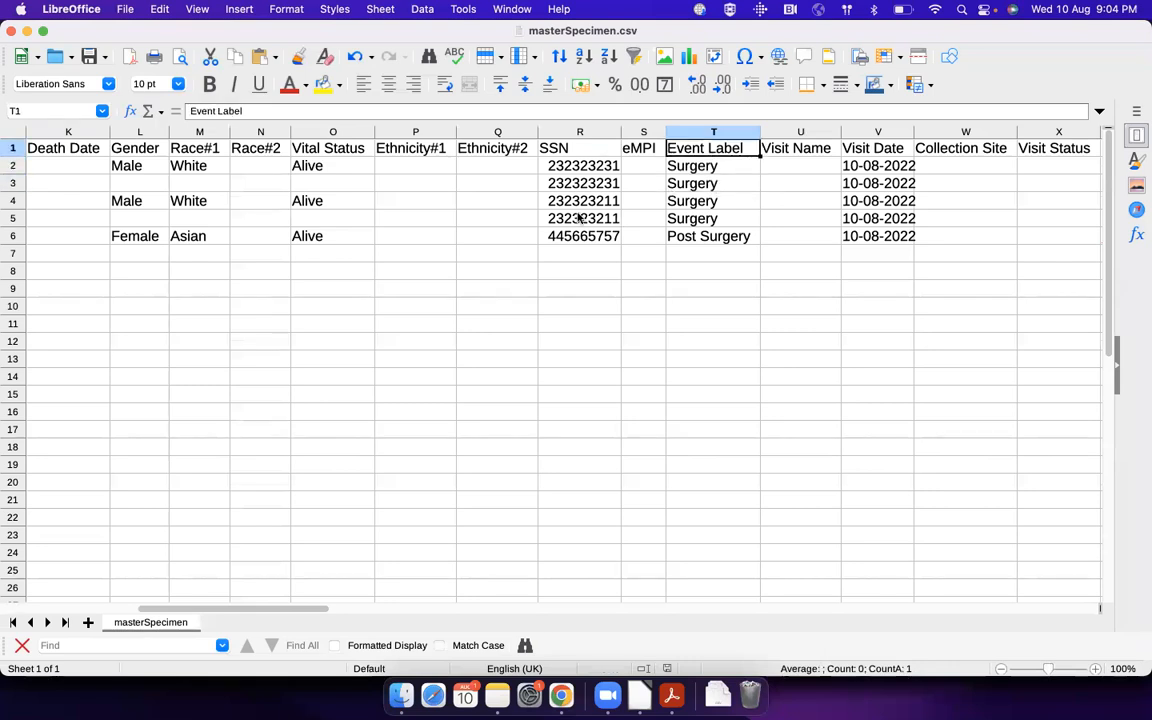
{"action": "scroll", "coordinate": [668, 234], "scroll_direction": "right", "scroll_amount": 4}
{"action": "scroll", "coordinate": [669, 234], "scroll_direction": "right", "scroll_amount": 9}
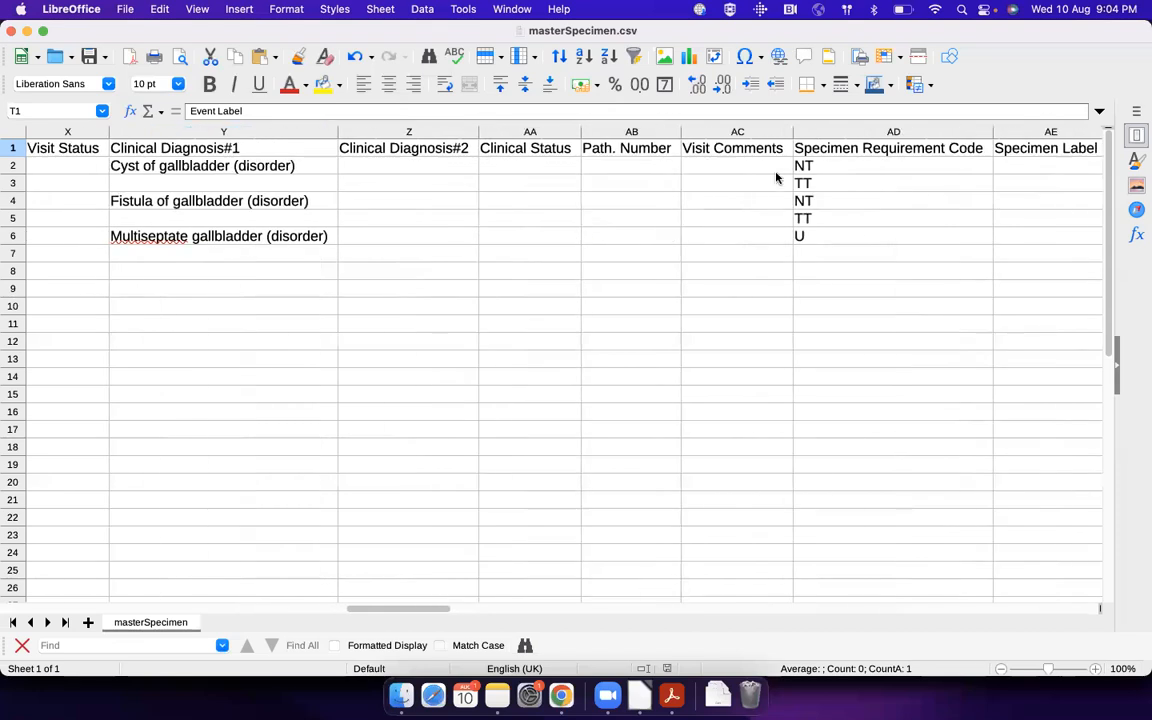
{"action": "scroll", "coordinate": [840, 189], "scroll_direction": "right", "scroll_amount": 5}
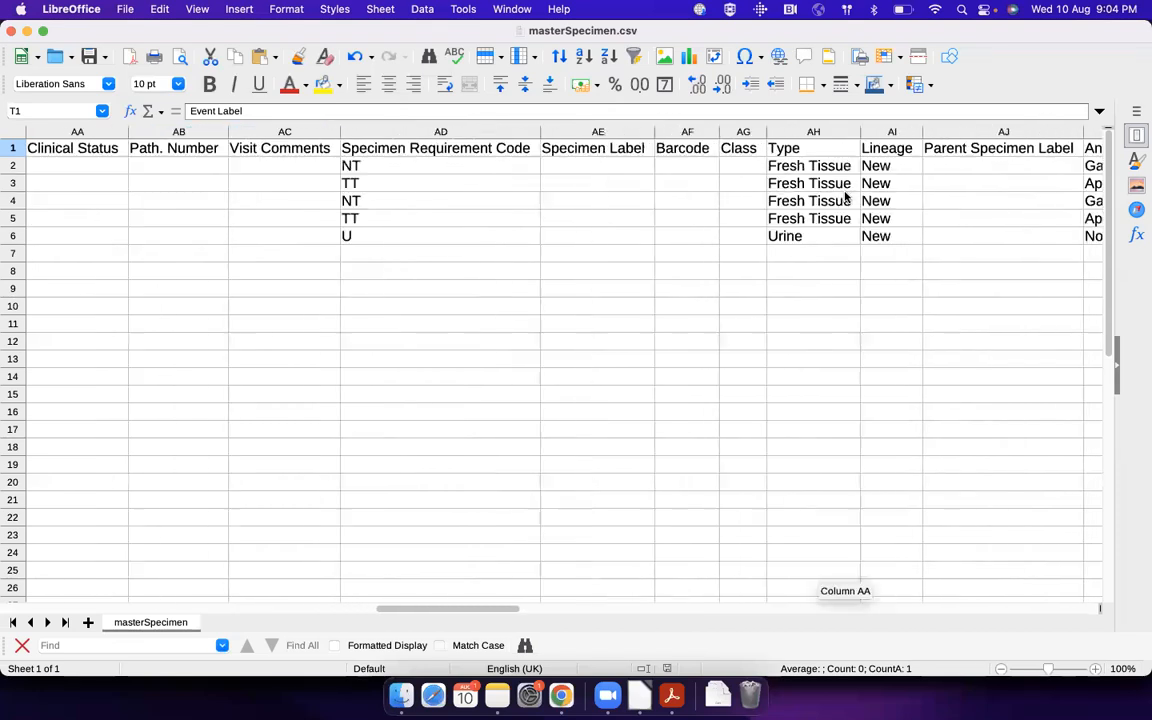
Examine the type and anatomic site values of the first two specimen rows in masterSpecimen.csv
{"action": "left_click", "coordinate": [625, 167]}
{"action": "key", "text": "Down"}
{"action": "left_click", "coordinate": [916, 171]}
{"action": "left_click", "coordinate": [917, 180]}
In OpenSpecimen, examine the details of the Surgery visit's non-malignant gallbladder specimen and return to the visit's specimen list
{"action": "key", "text": "super+Tab"}
{"action": "left_click", "coordinate": [132, 505]}
{"action": "scroll", "coordinate": [273, 519], "scroll_direction": "down", "scroll_amount": 3}
{"action": "left_click", "coordinate": [266, 373]}
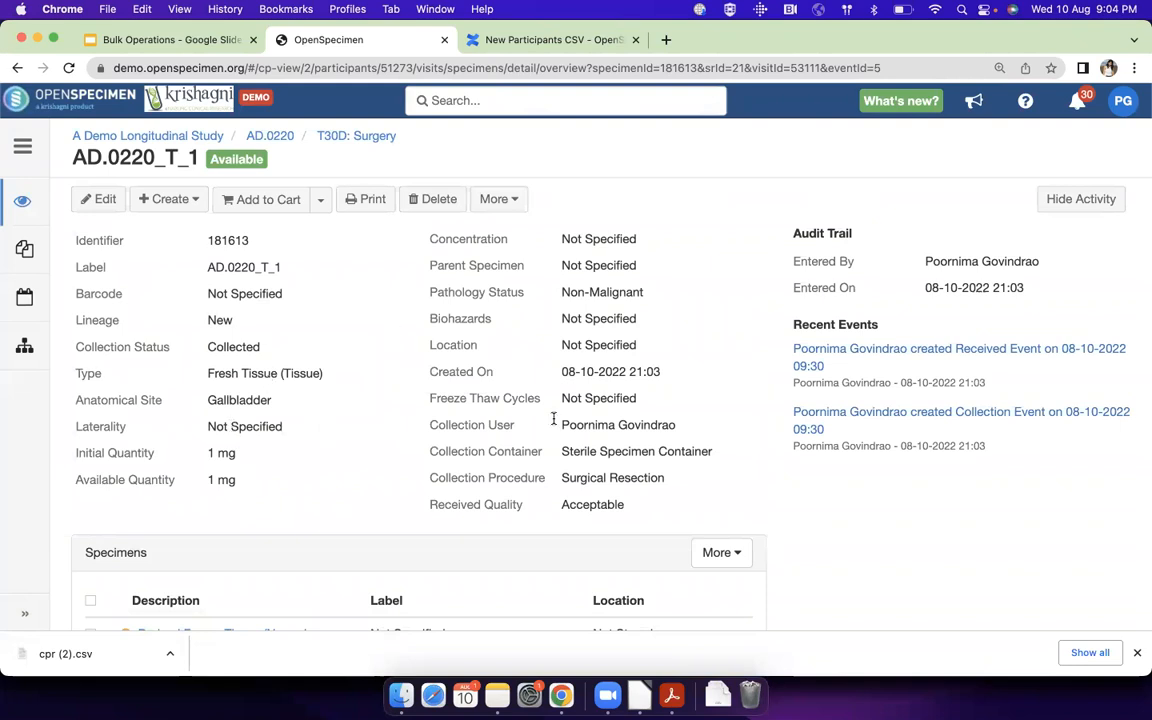
{"action": "left_click", "coordinate": [16, 68]}
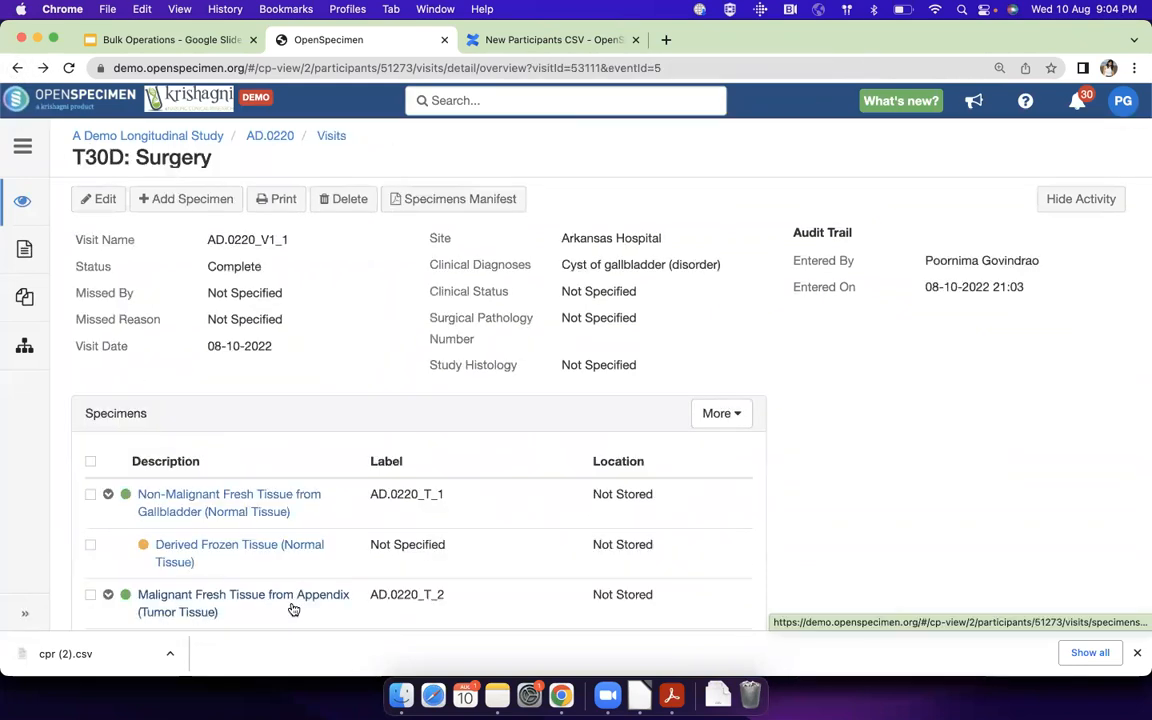
{"action": "scroll", "coordinate": [292, 609], "scroll_direction": "down", "scroll_amount": 2}
{"action": "scroll", "coordinate": [297, 609], "scroll_direction": "down", "scroll_amount": 2}
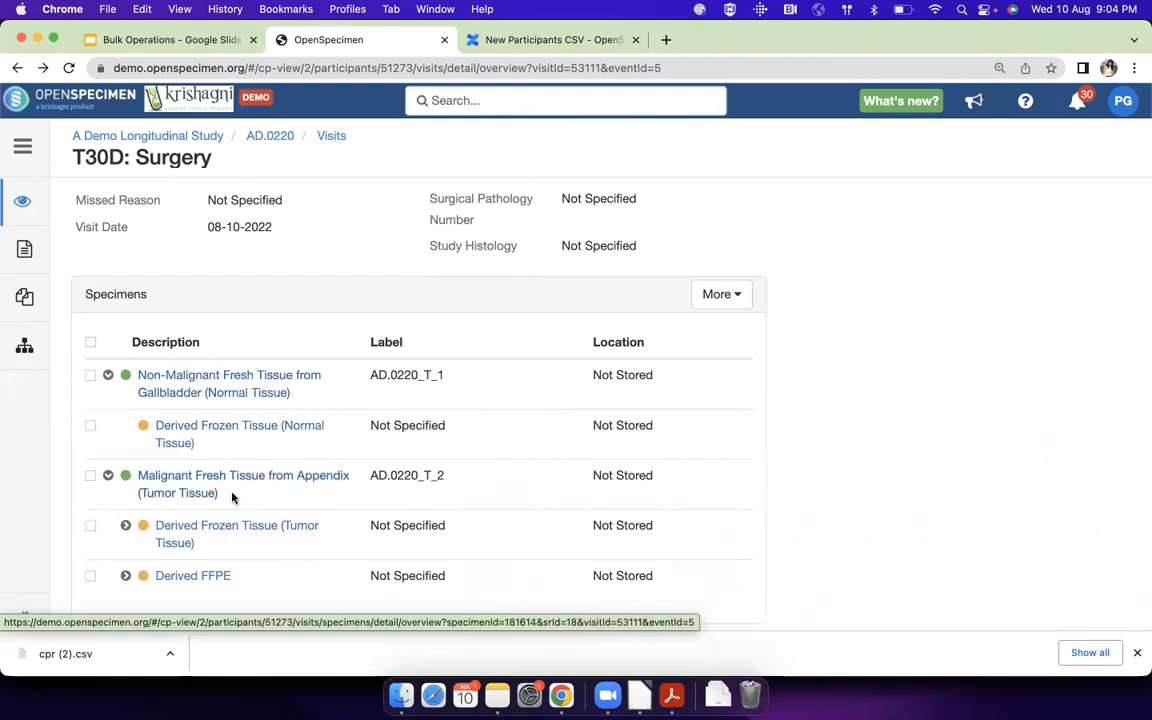
Switch to masterSpecimen.csv and examine the Specimen Requirement Code column
{"action": "key", "text": "super+Tab"}
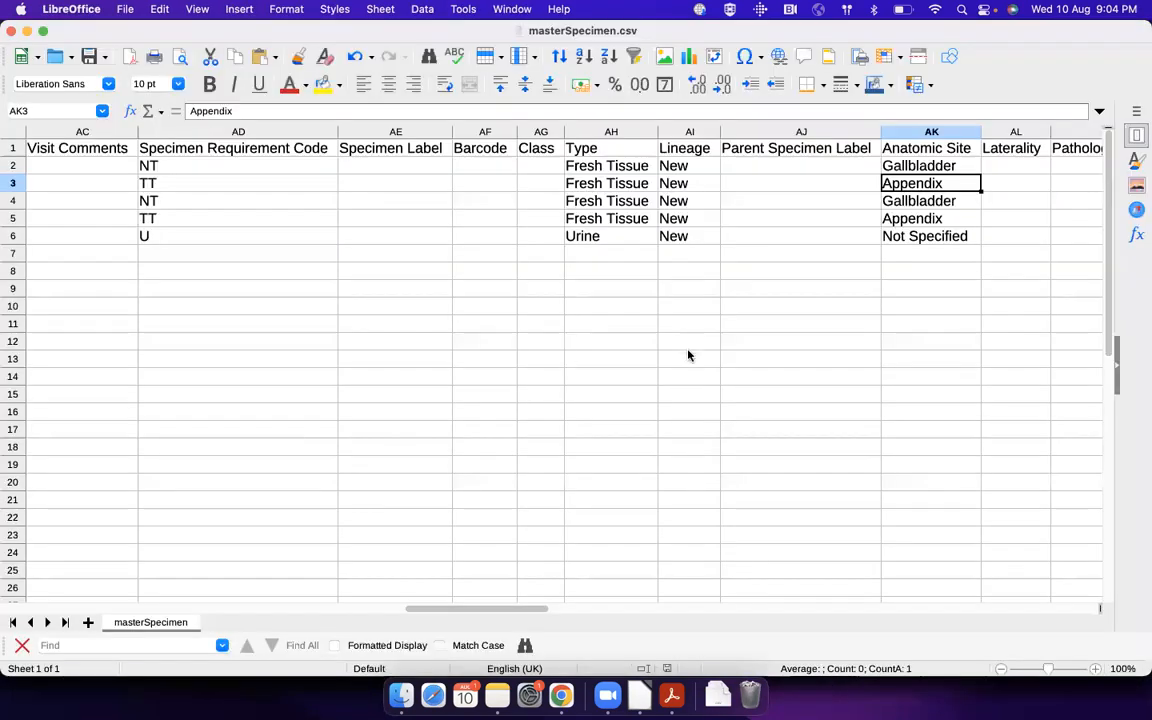
{"action": "left_click", "coordinate": [256, 138]}
{"action": "left_click", "coordinate": [267, 172]}
{"action": "left_click", "coordinate": [267, 222]}
Open the details of A Demo Longitudinal Study in OpenSpecimen and view the code of the Surgery event's Normal Tissue requirement
{"action": "key", "text": "super+Tab"}
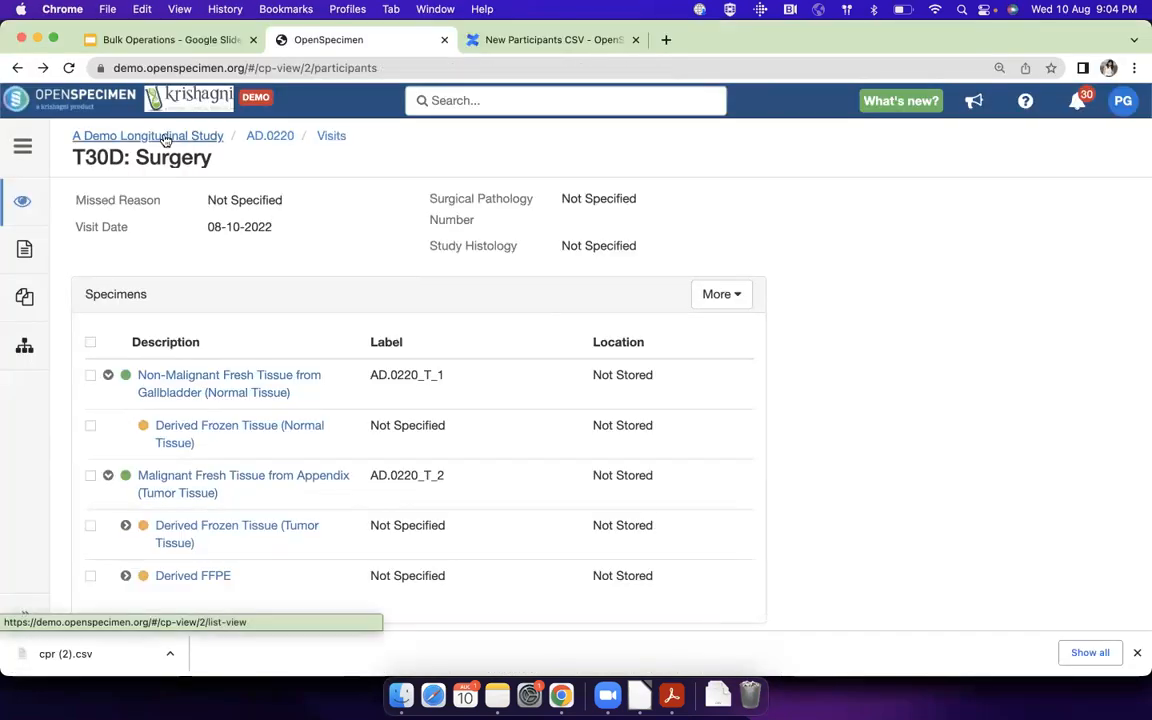
{"action": "left_click", "coordinate": [163, 139]}
{"action": "left_click", "coordinate": [290, 199]}
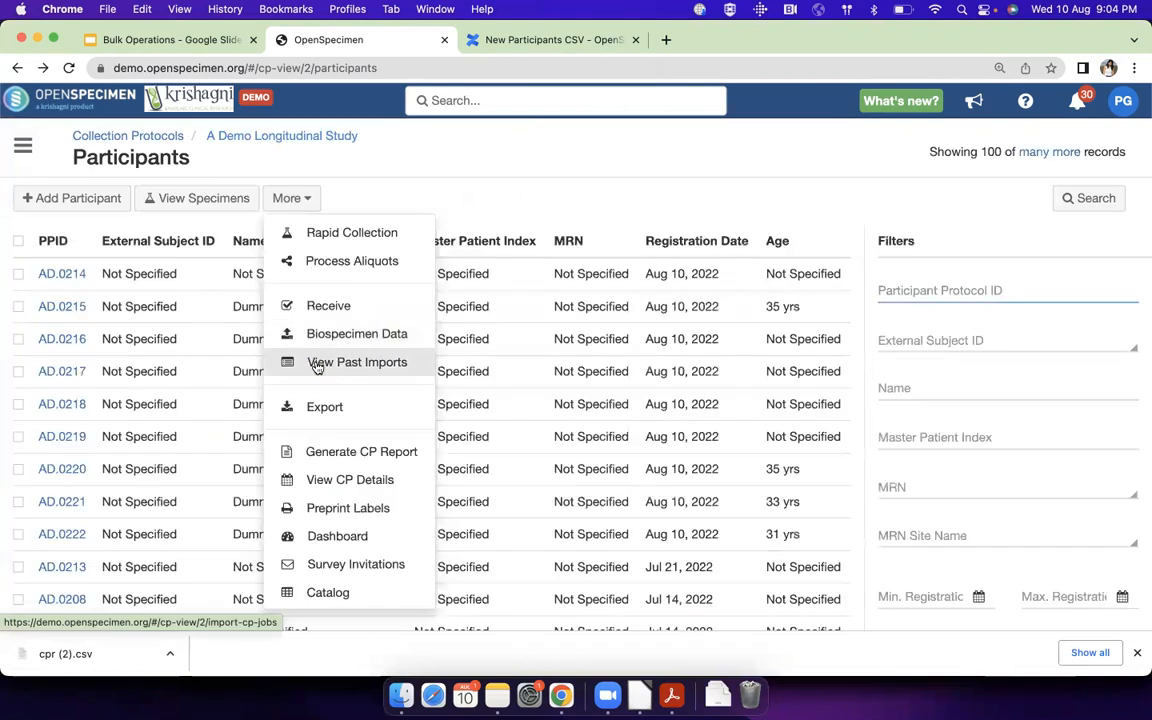
{"action": "left_click", "coordinate": [312, 480]}
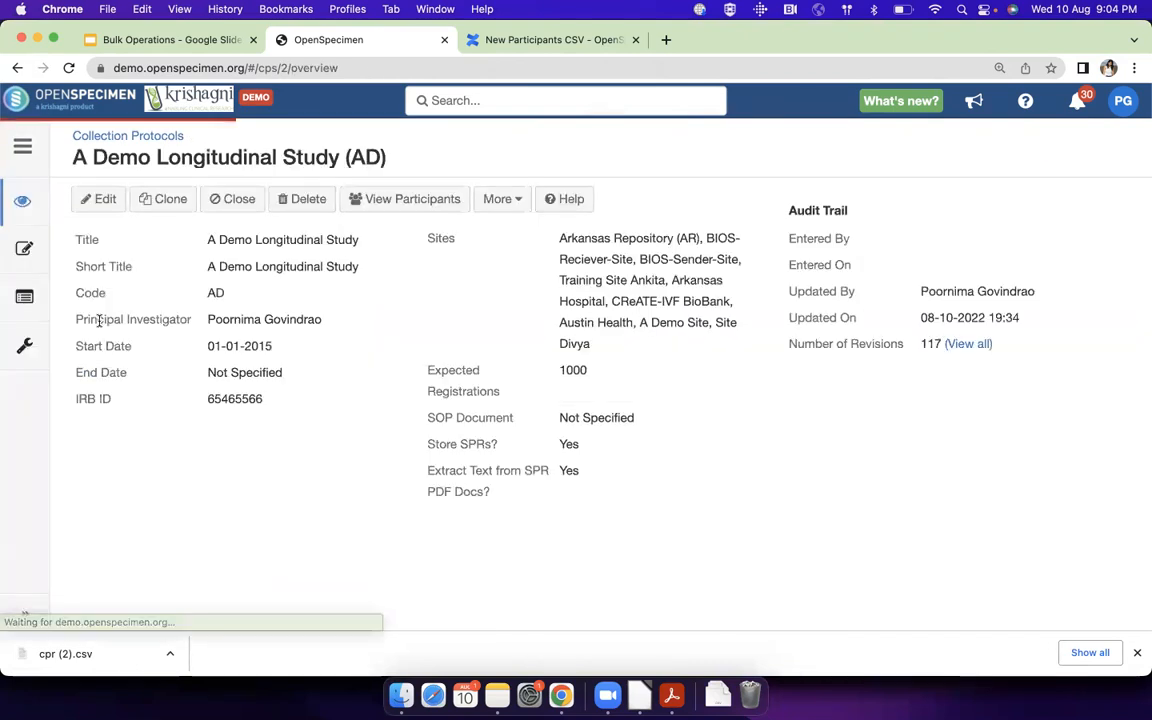
{"action": "left_click", "coordinate": [24, 296]}
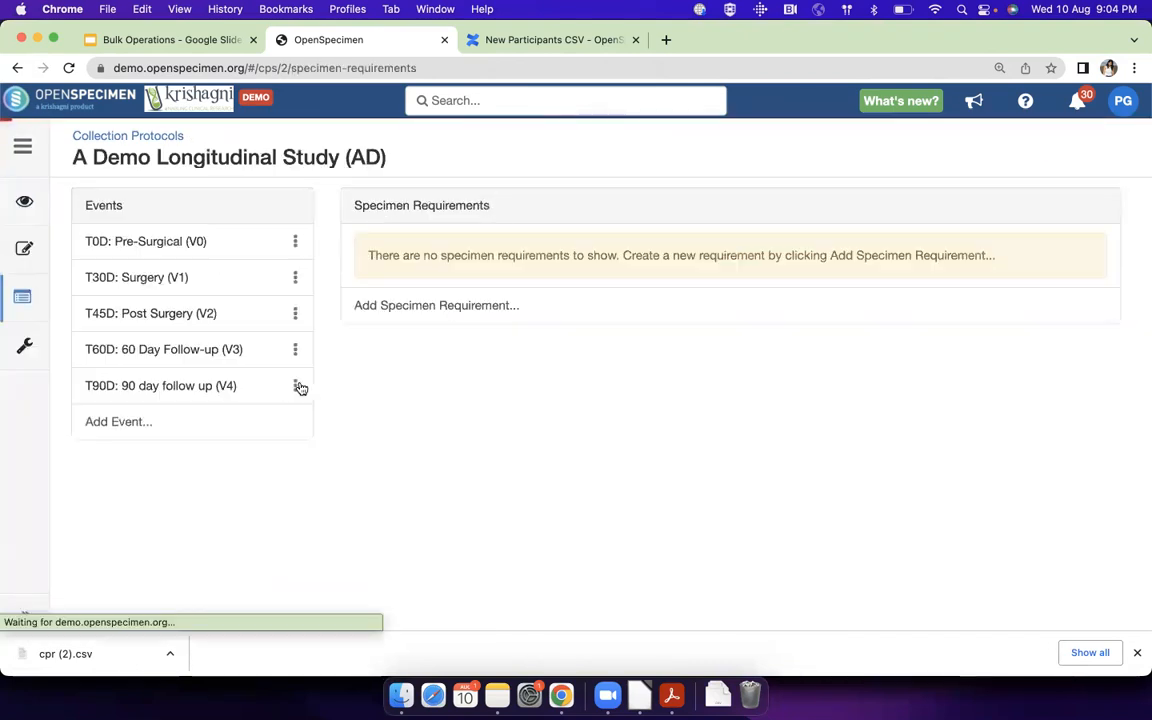
{"action": "left_click", "coordinate": [175, 275]}
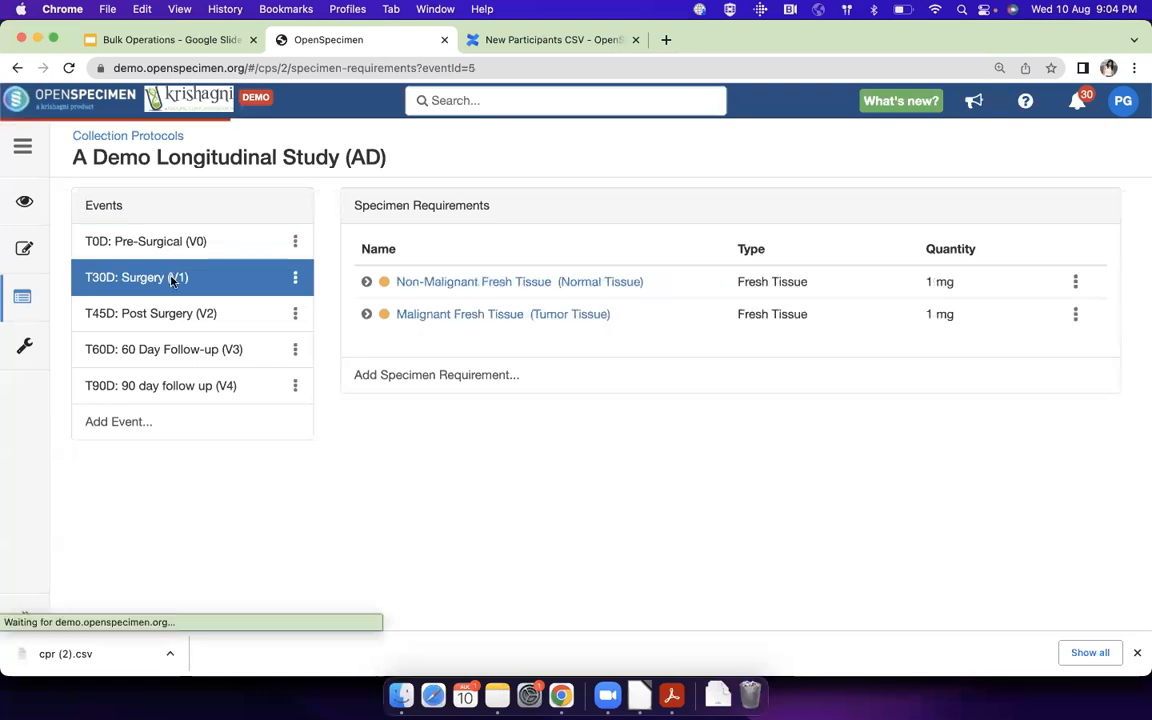
{"action": "left_click", "coordinate": [398, 281]}
{"action": "double_click", "coordinate": [510, 346]}
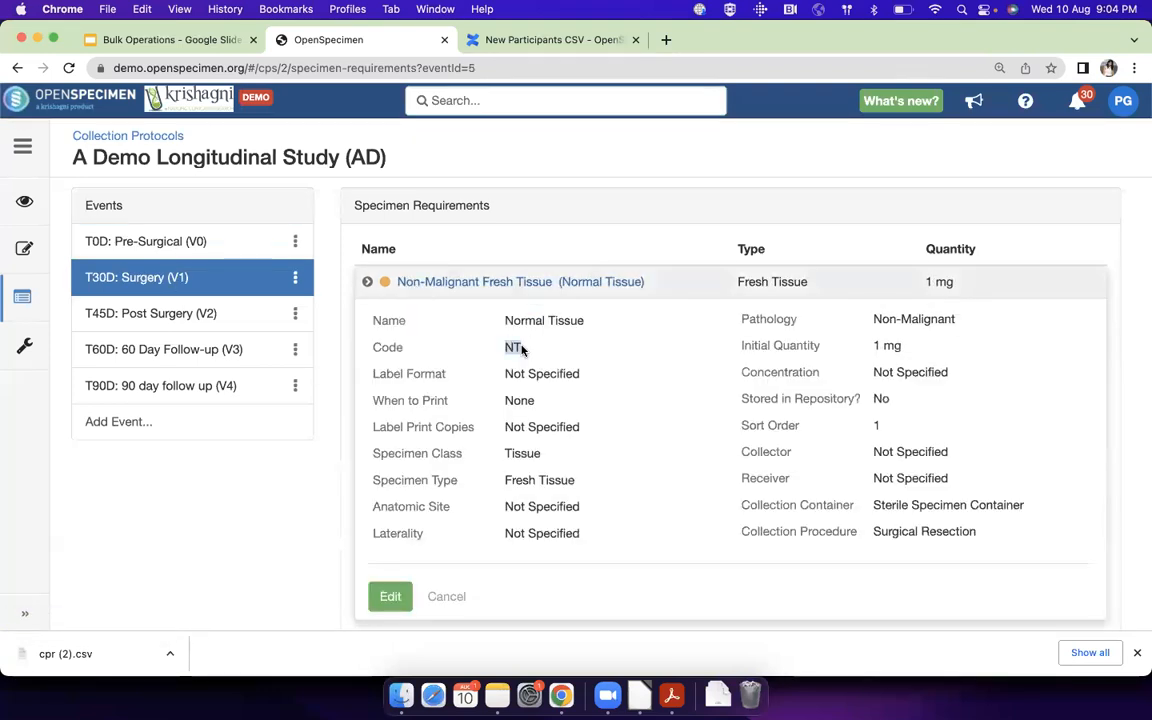
Compare the requirement codes and specimen type in masterSpecimen.csv with the Normal Tissue requirement's details in OpenSpecimen
{"action": "key", "text": "super+Tab"}
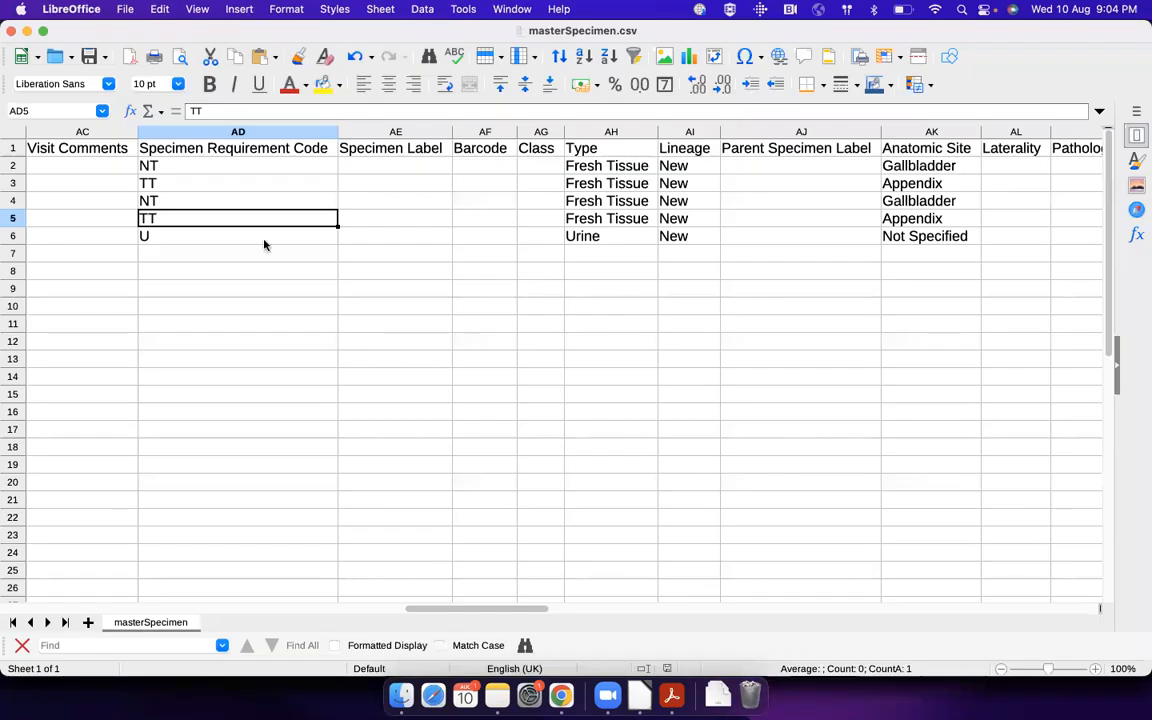
{"action": "left_click", "coordinate": [178, 165]}
{"action": "left_click", "coordinate": [576, 165]}
{"action": "key", "text": "super+Tab"}
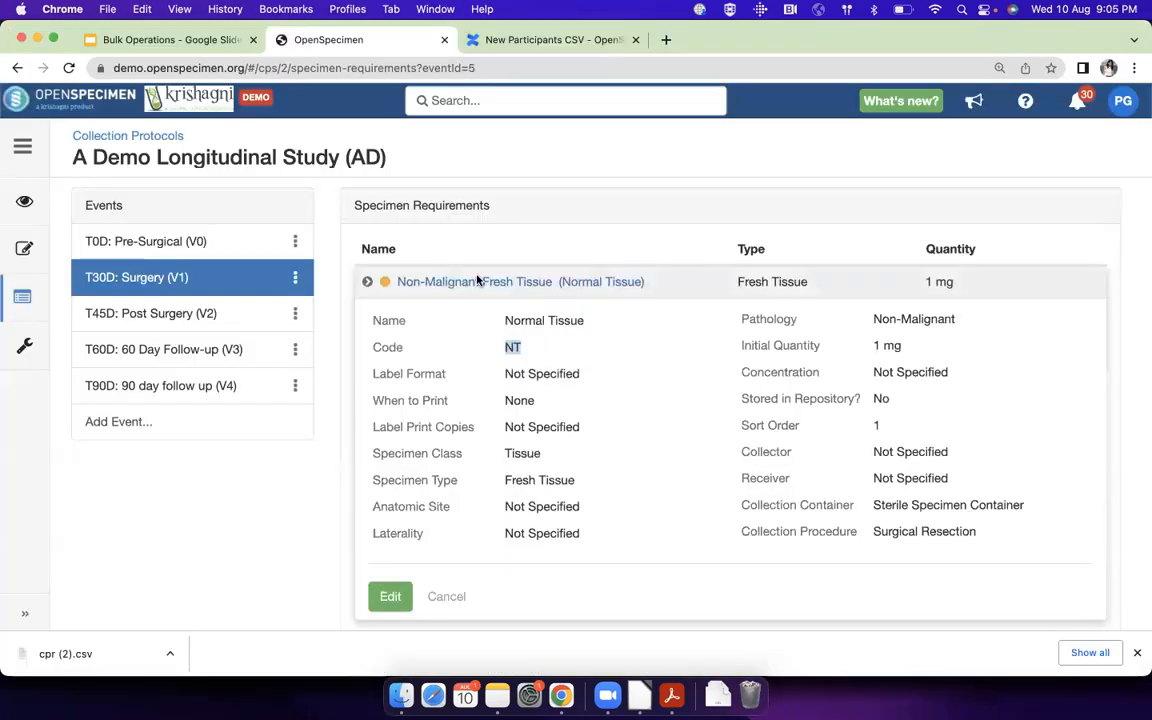
{"action": "key", "text": "super+Tab"}
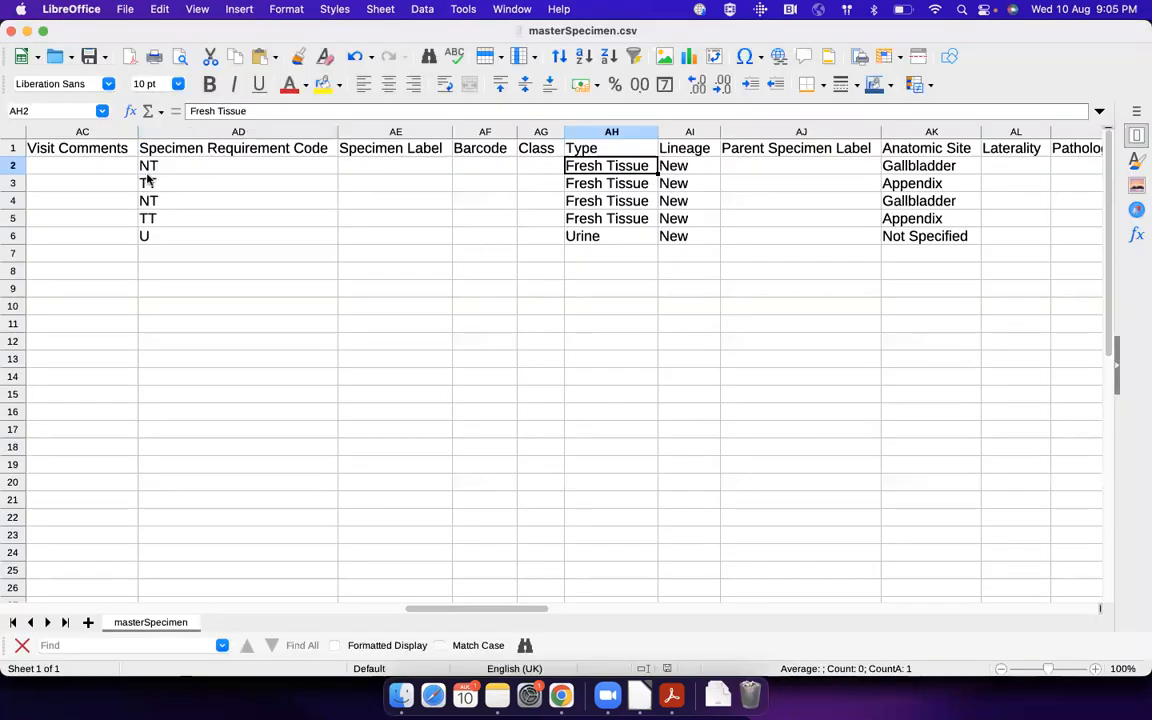
{"action": "left_click_drag", "start_coordinate": [160, 168], "coordinate": [167, 234]}
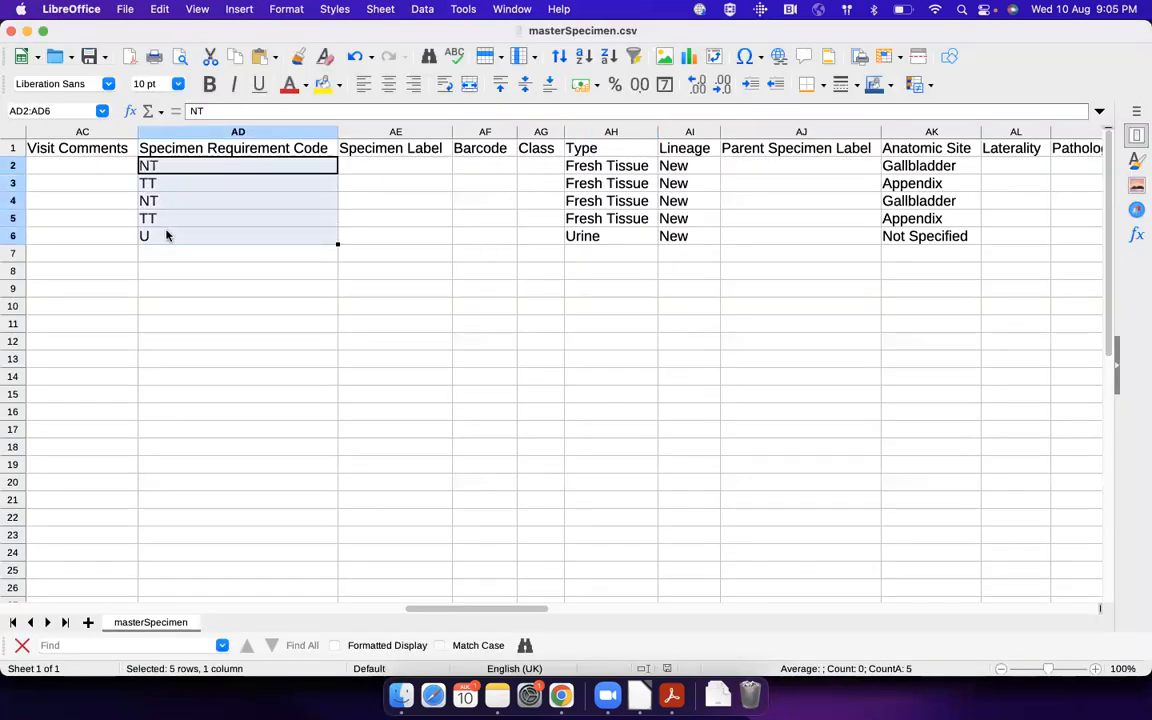
{"action": "key", "text": "super+Tab"}
{"action": "key", "text": "super+Tab"}
{"action": "key", "text": "super+Tab"}
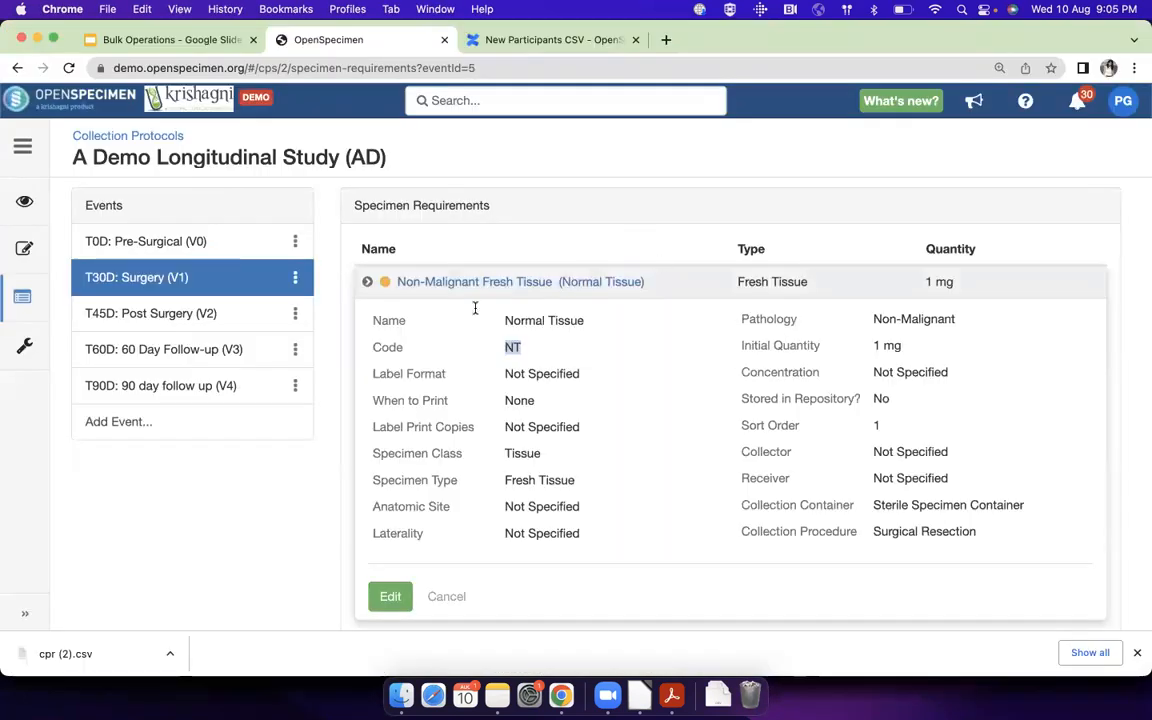
Switch to masterSpecimen.csv and examine the Urine row's type, anatomic site and quantity
{"action": "key", "text": "super+Tab"}
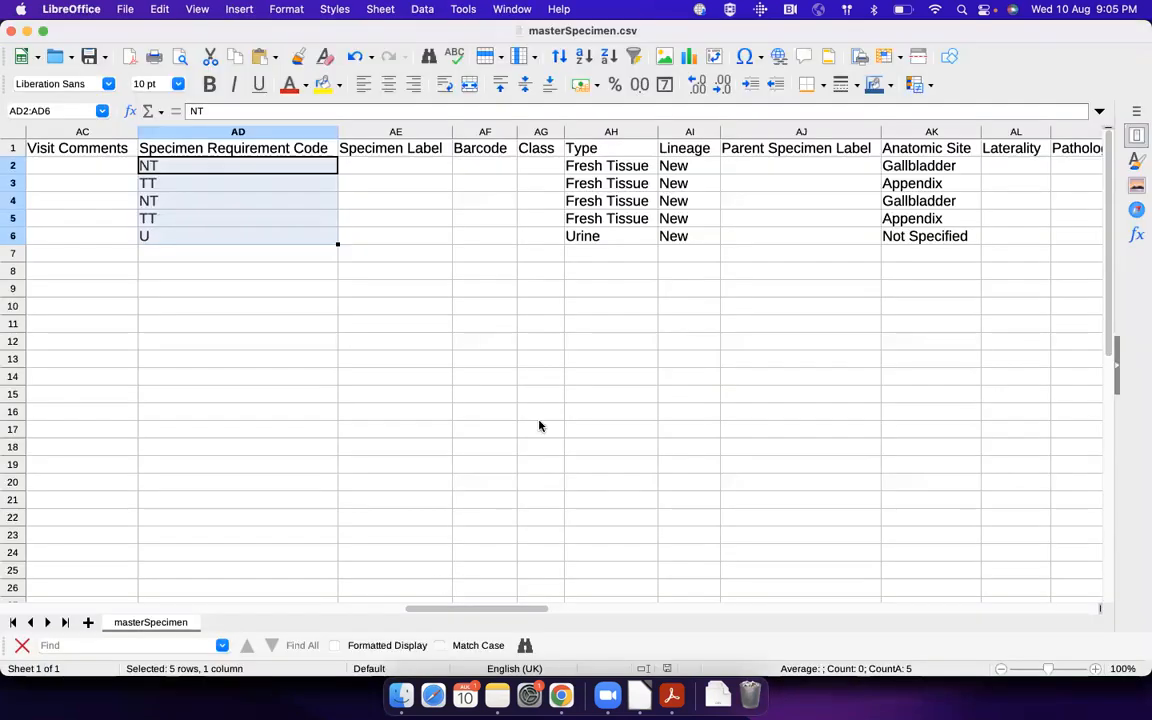
{"action": "left_click", "coordinate": [624, 243]}
{"action": "scroll", "coordinate": [624, 243], "scroll_direction": "right", "scroll_amount": 7}
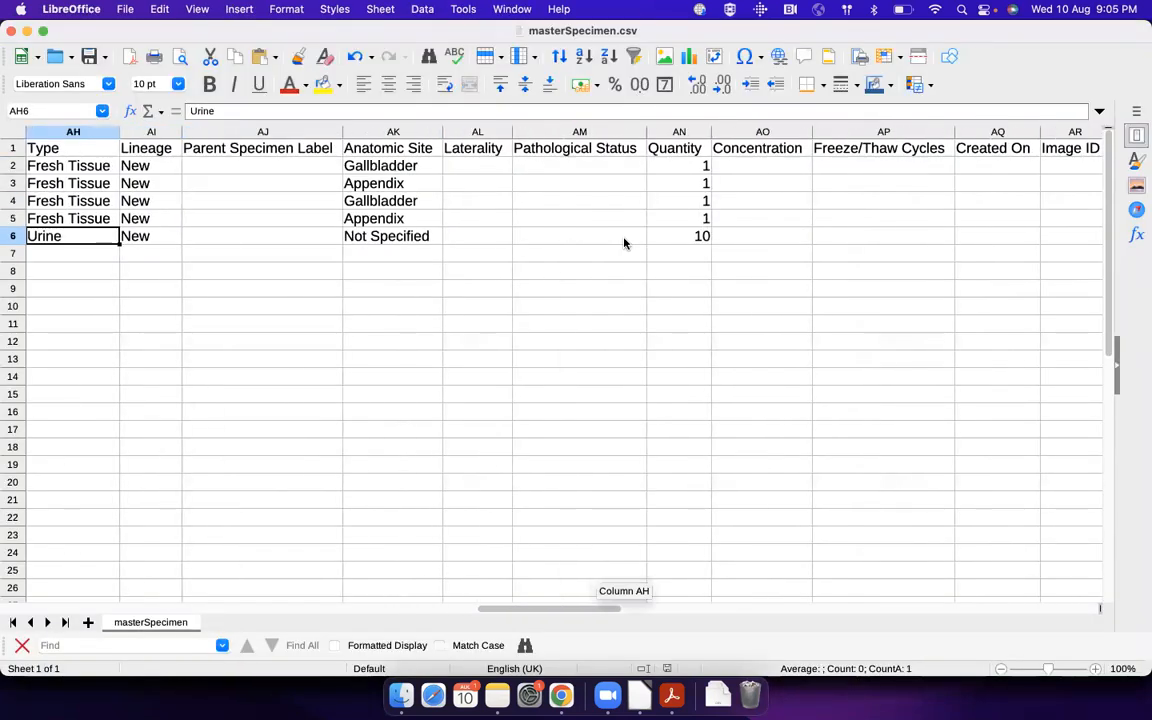
Look up the Post Surgery row's SSN from masterSpecimen.csv in OpenSpecimen's search and open the matching participant's record
{"action": "scroll", "coordinate": [624, 243], "scroll_direction": "left", "scroll_amount": 5}
{"action": "scroll", "coordinate": [624, 243], "scroll_direction": "left", "scroll_amount": 20}
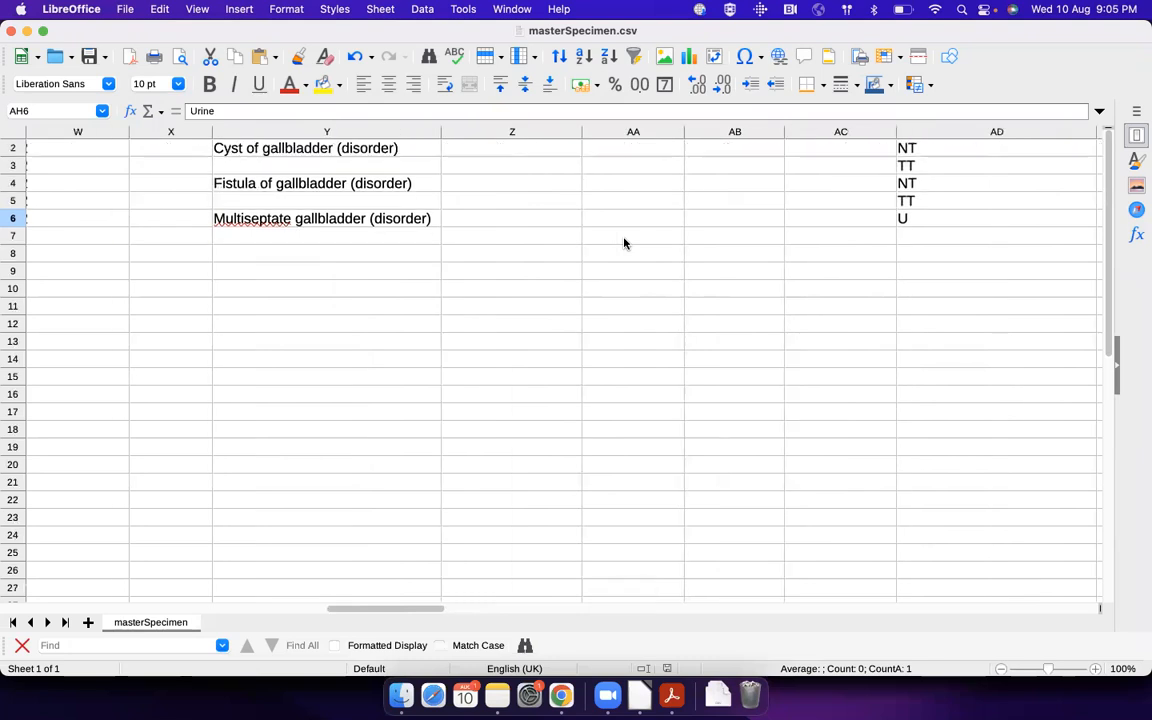
{"action": "scroll", "coordinate": [624, 243], "scroll_direction": "right", "scroll_amount": 1}
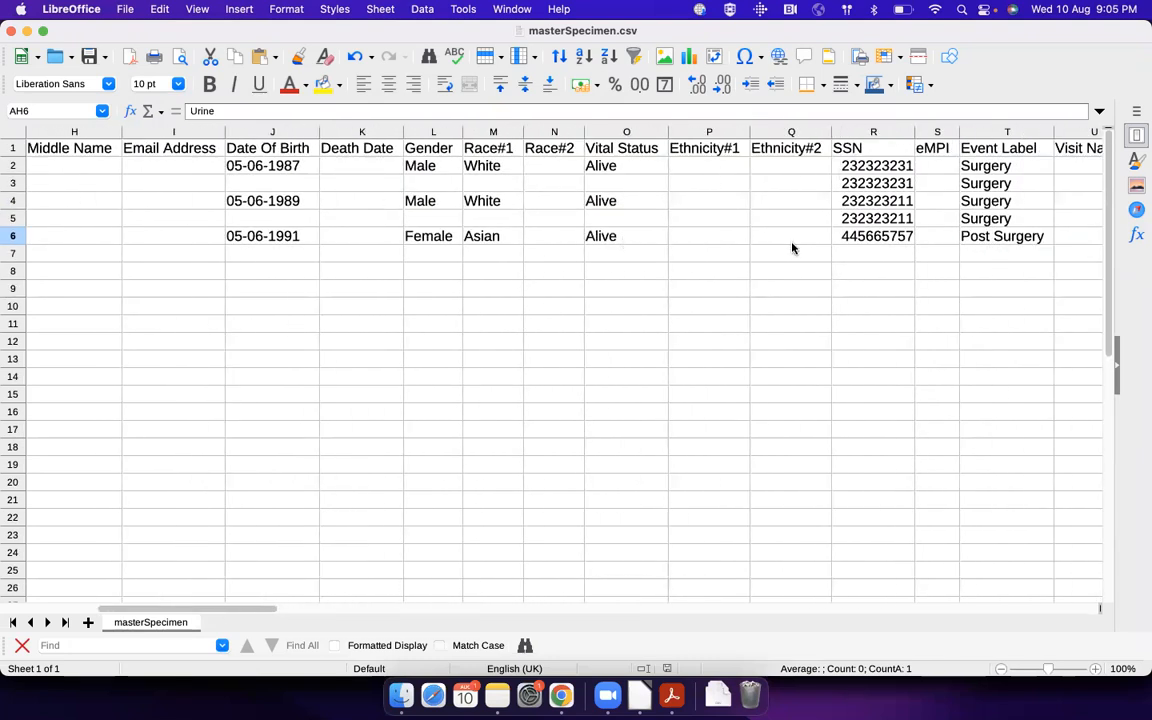
{"action": "left_click", "coordinate": [872, 238]}
{"action": "double_click", "coordinate": [872, 238]}
{"action": "key", "text": "super+c"}
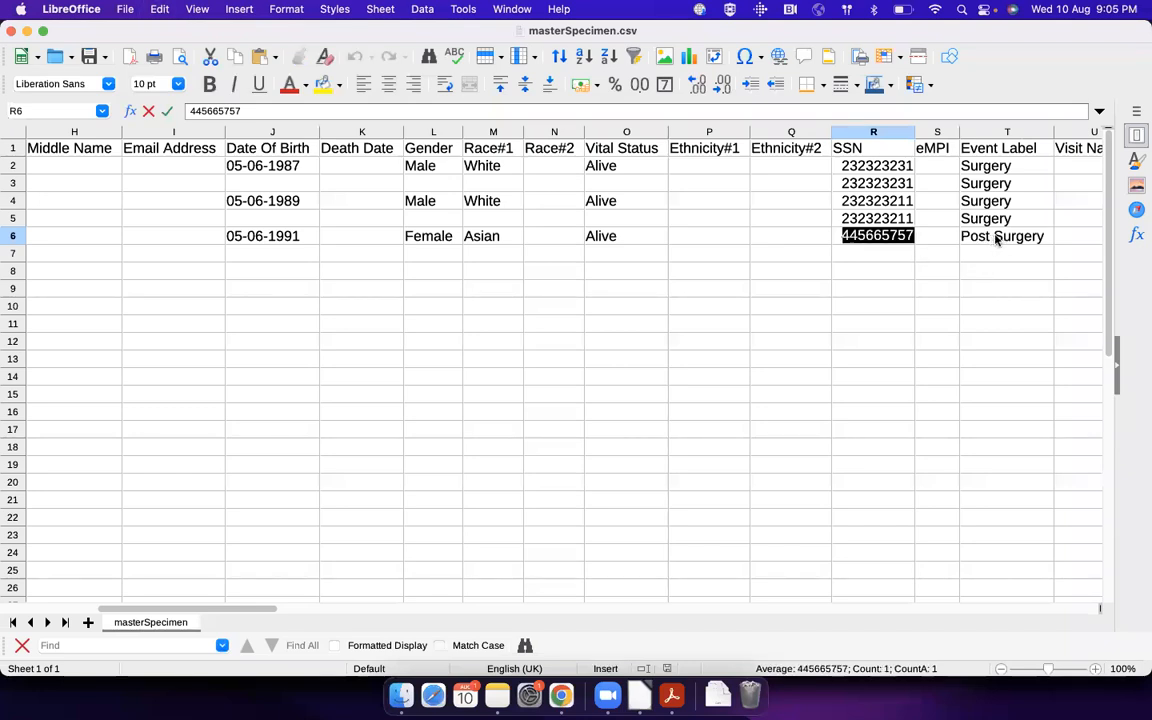
{"action": "key", "text": "super+Tab"}
{"action": "left_click", "coordinate": [548, 104]}
{"action": "key", "text": "super+v"}
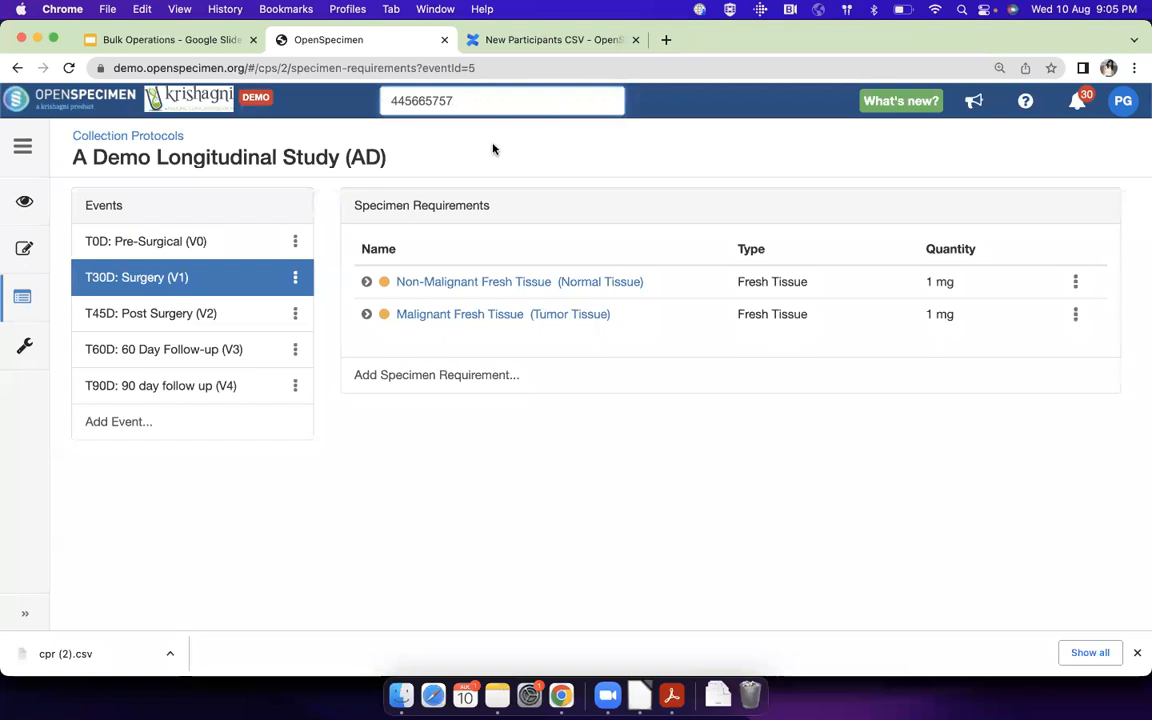
{"action": "left_click", "coordinate": [493, 150]}
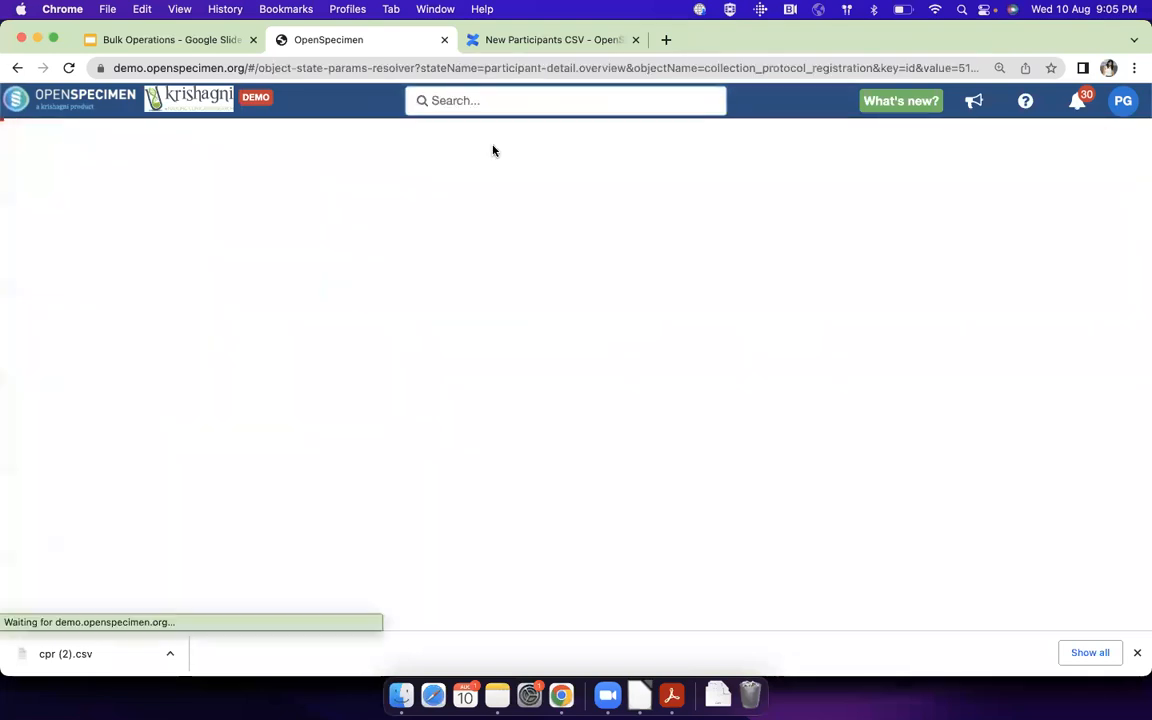
Examine the participant's overview, open the occurred Post Surgery visit and view its specimens
{"action": "scroll", "coordinate": [478, 420], "scroll_direction": "down", "scroll_amount": 3}
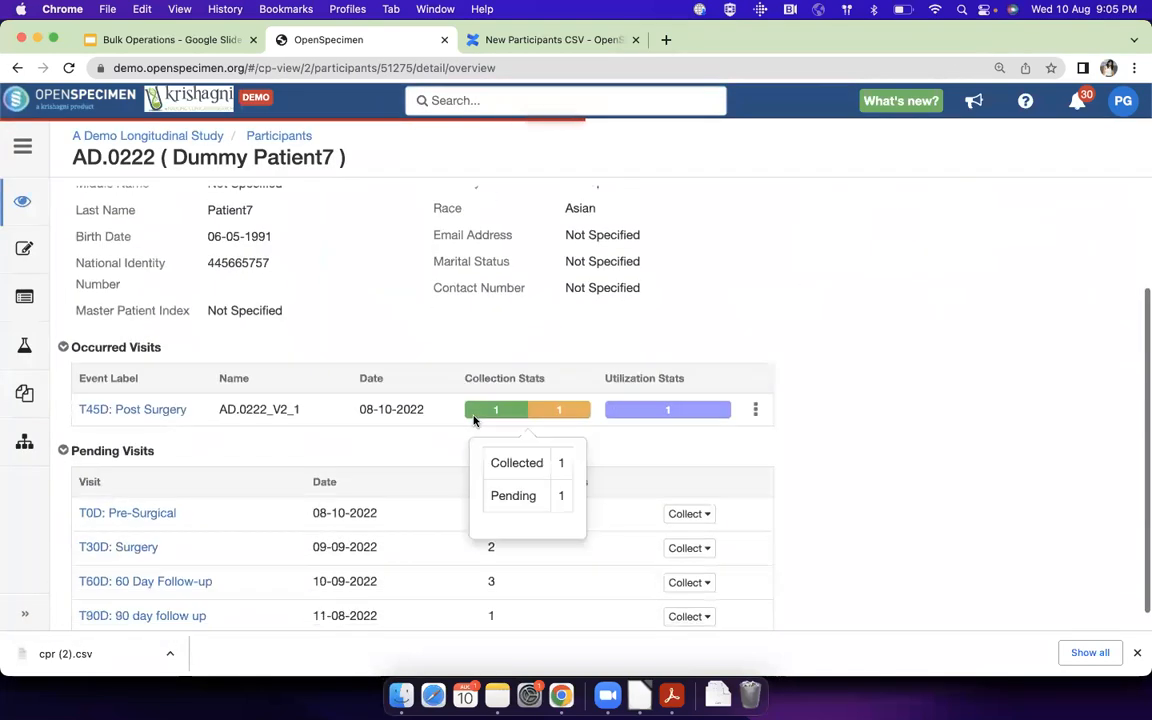
{"action": "scroll", "coordinate": [474, 420], "scroll_direction": "up", "scroll_amount": 3}
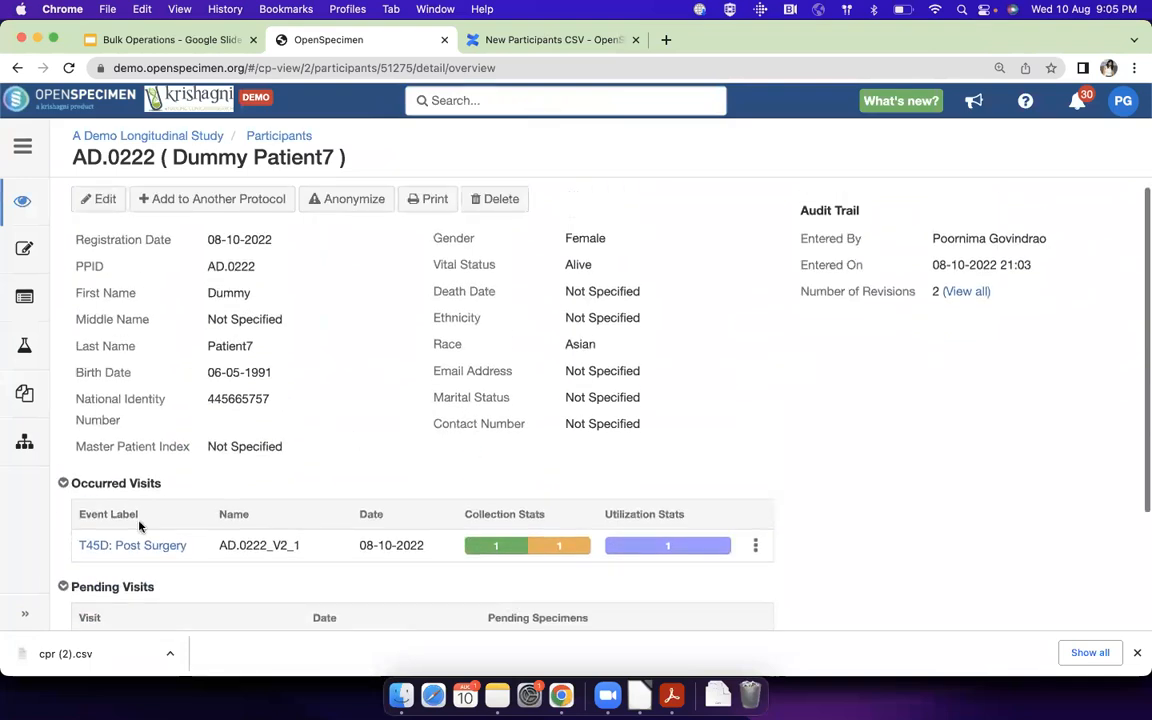
{"action": "left_click", "coordinate": [357, 549]}
{"action": "scroll", "coordinate": [357, 548], "scroll_direction": "down", "scroll_amount": 5}
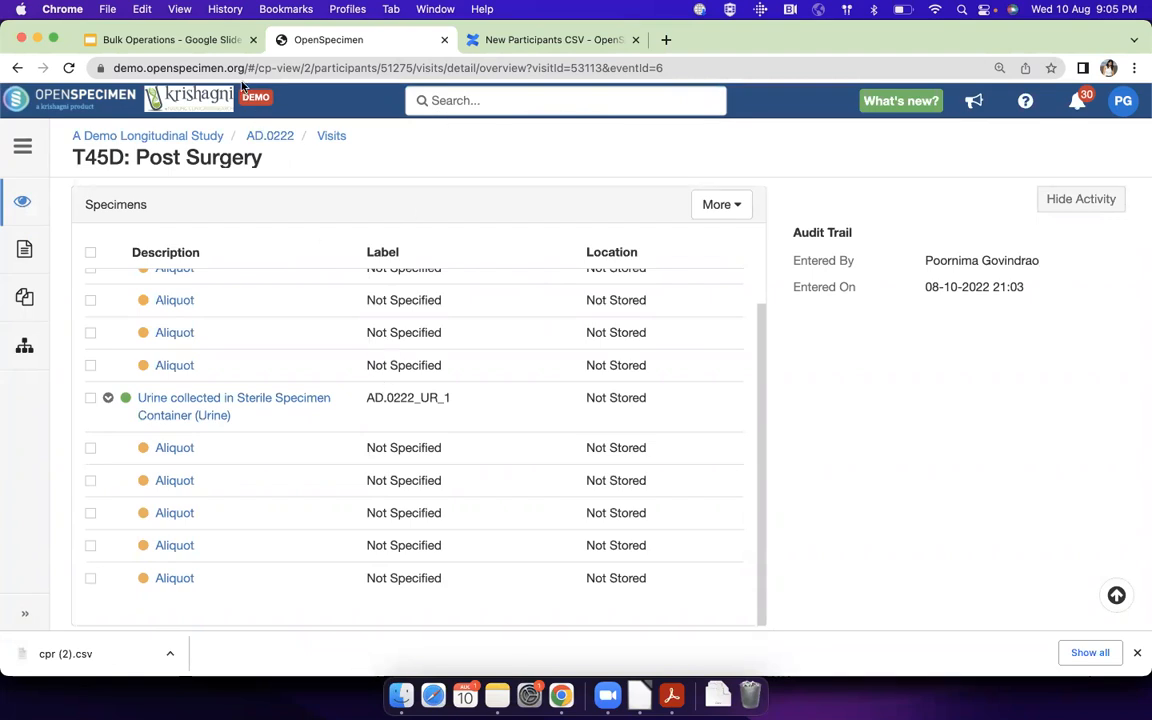
Switch to masterSpecimen.csv and examine the registration date and PPID columns
{"action": "key", "text": "super+Tab"}
{"action": "scroll", "coordinate": [278, 165], "scroll_direction": "left", "scroll_amount": 7}
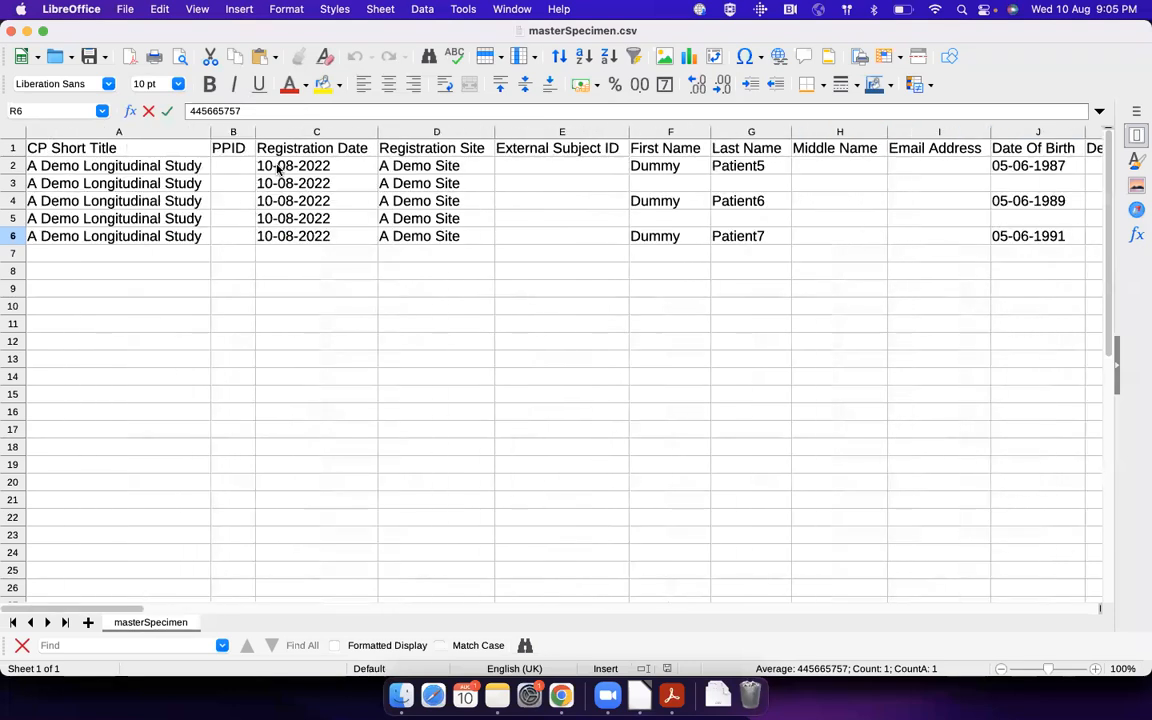
{"action": "left_click", "coordinate": [297, 205]}
{"action": "left_click", "coordinate": [235, 168]}
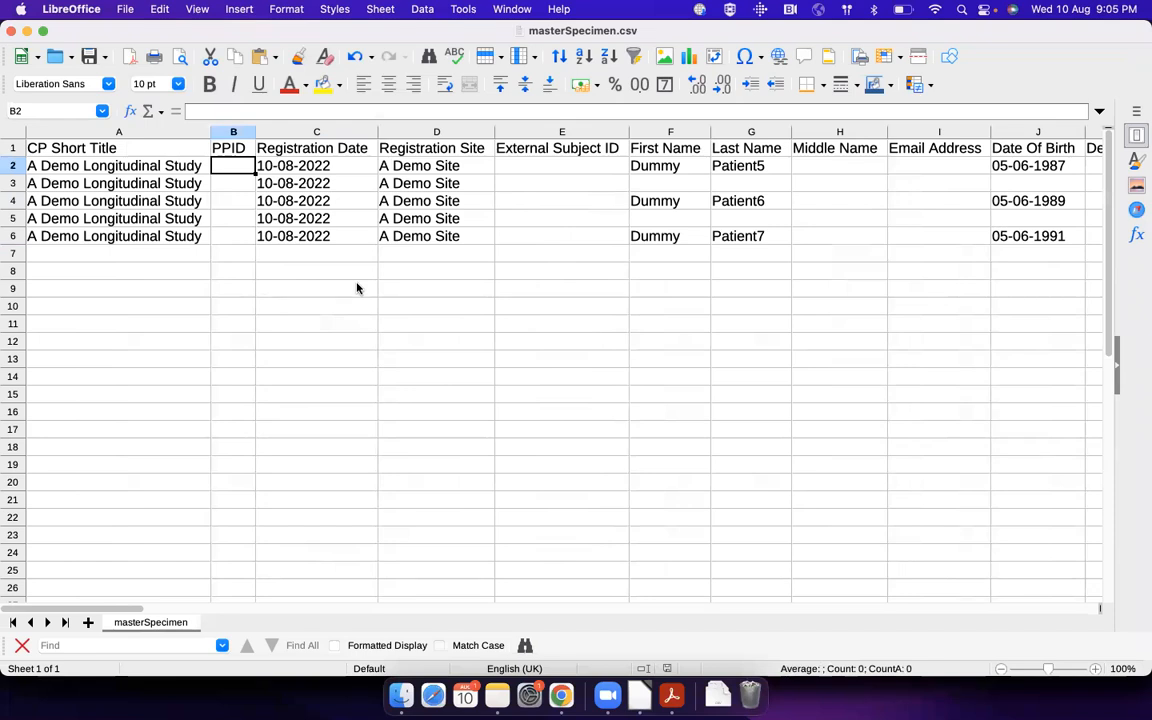
{"action": "left_click", "coordinate": [222, 131]}
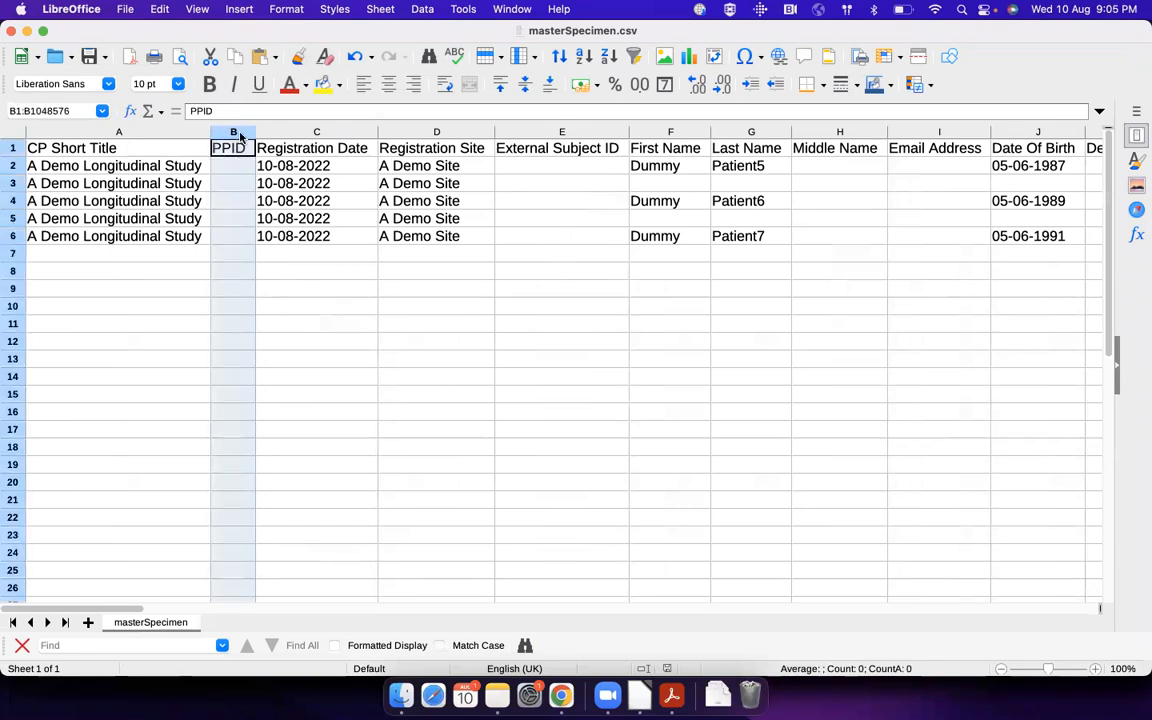
Examine the Specimen Label column in masterSpecimen.csv
{"action": "scroll", "coordinate": [722, 200], "scroll_direction": "right", "scroll_amount": 10}
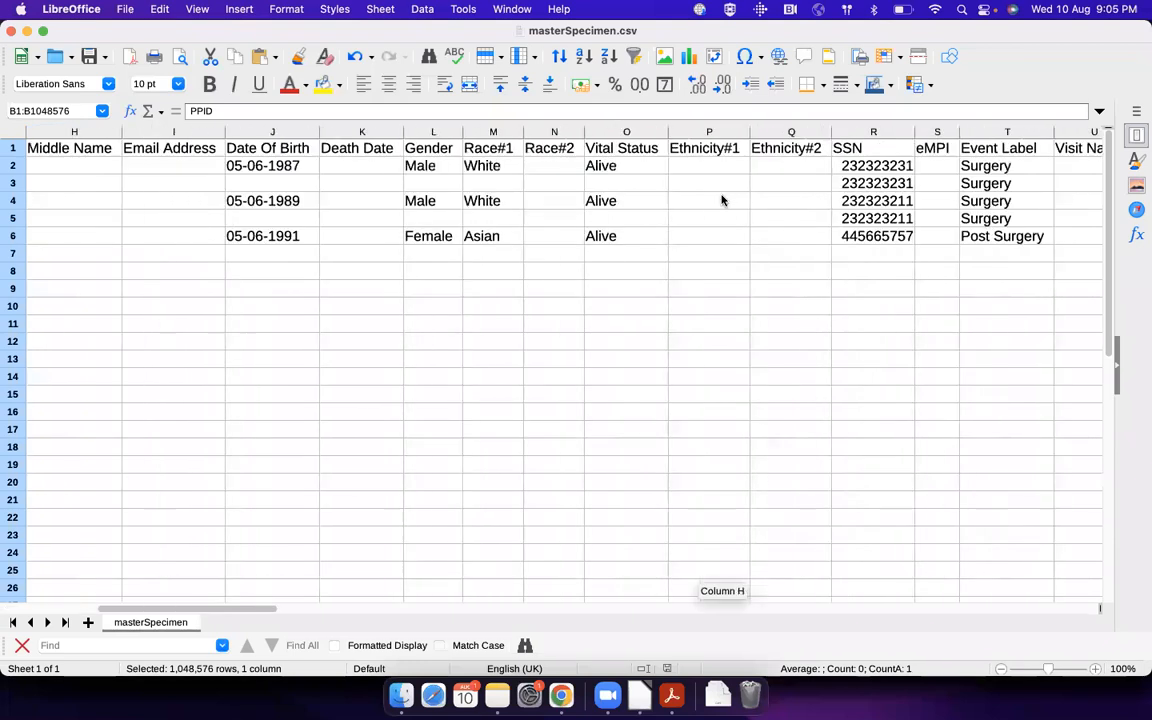
{"action": "scroll", "coordinate": [813, 178], "scroll_direction": "right", "scroll_amount": 4}
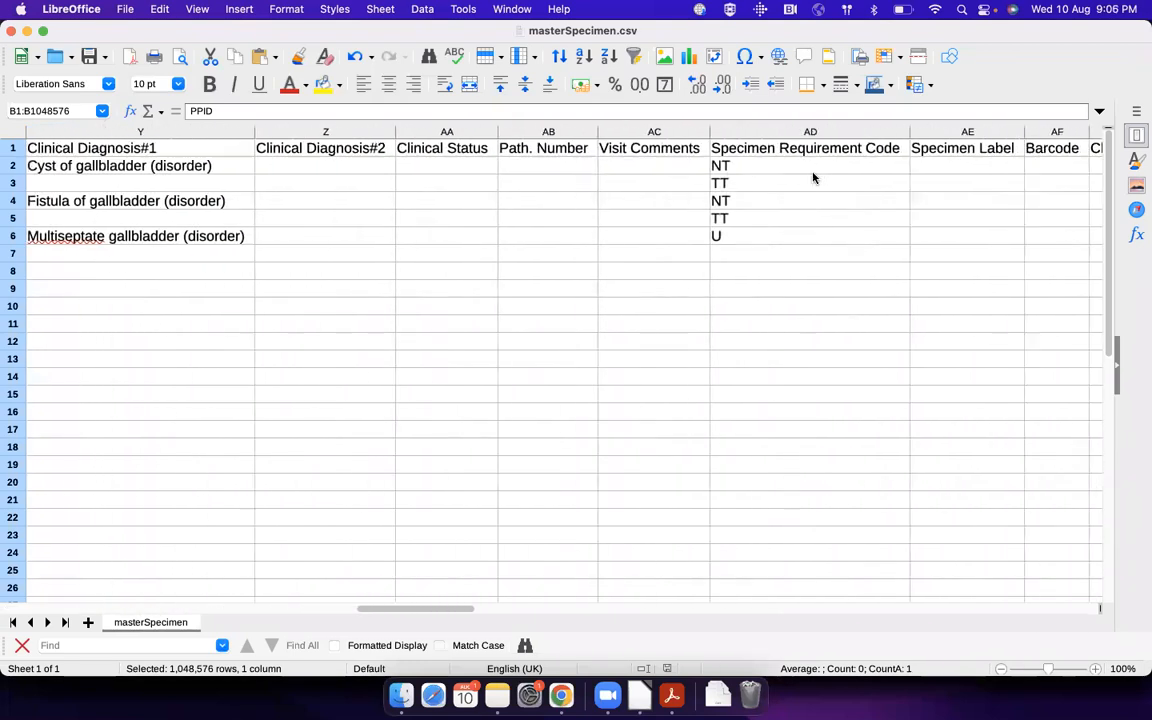
{"action": "left_click", "coordinate": [760, 132]}
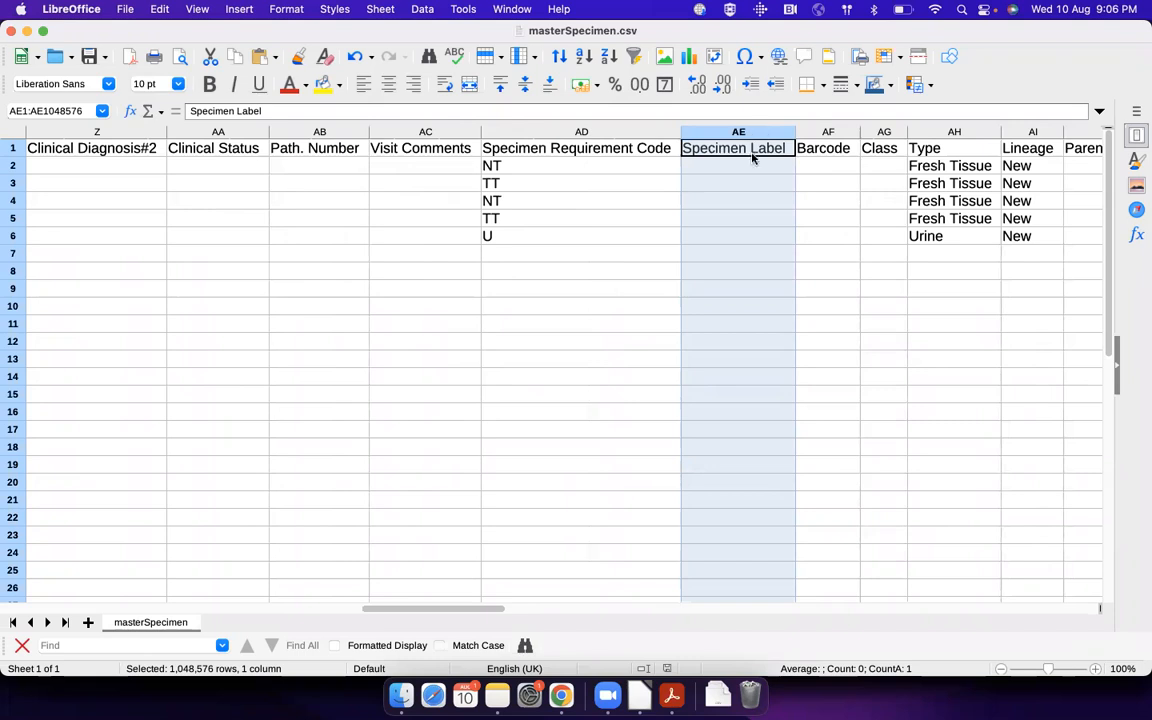
{"action": "left_click", "coordinate": [748, 197]}
Return to the start of masterSpecimen.csv and switch to the Bulk Operations presentation in Google Slides
{"action": "scroll", "coordinate": [748, 197], "scroll_direction": "left", "scroll_amount": 10}
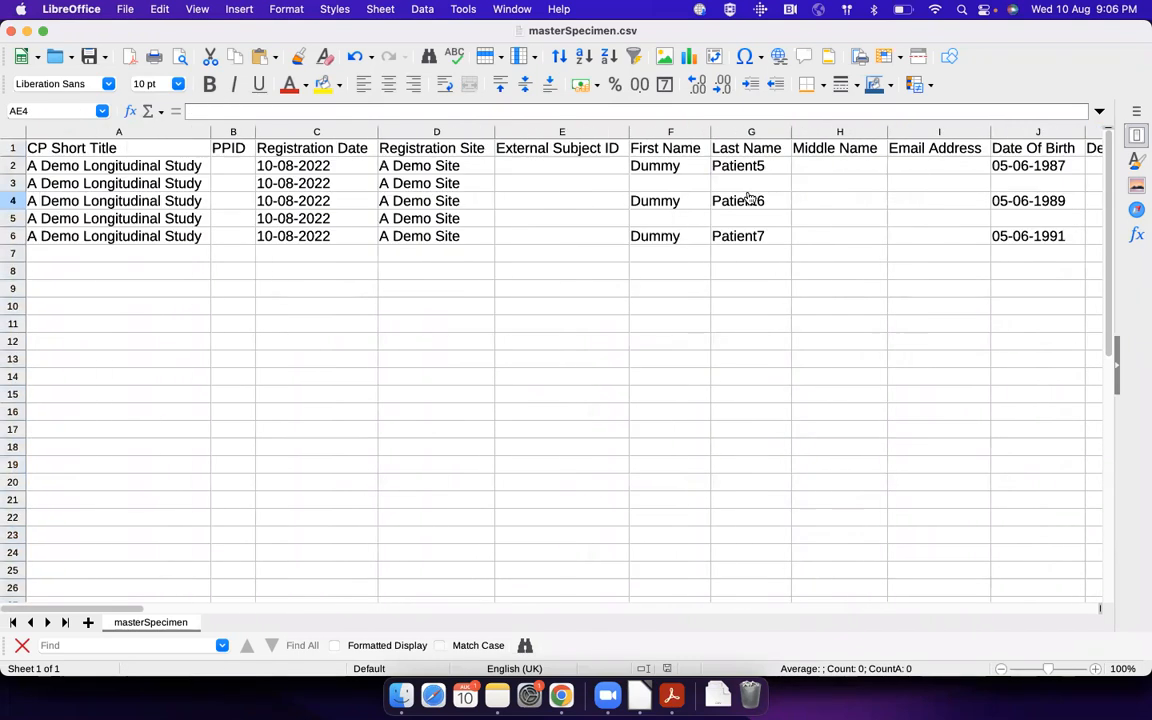
{"action": "key", "text": "super+Tab"}
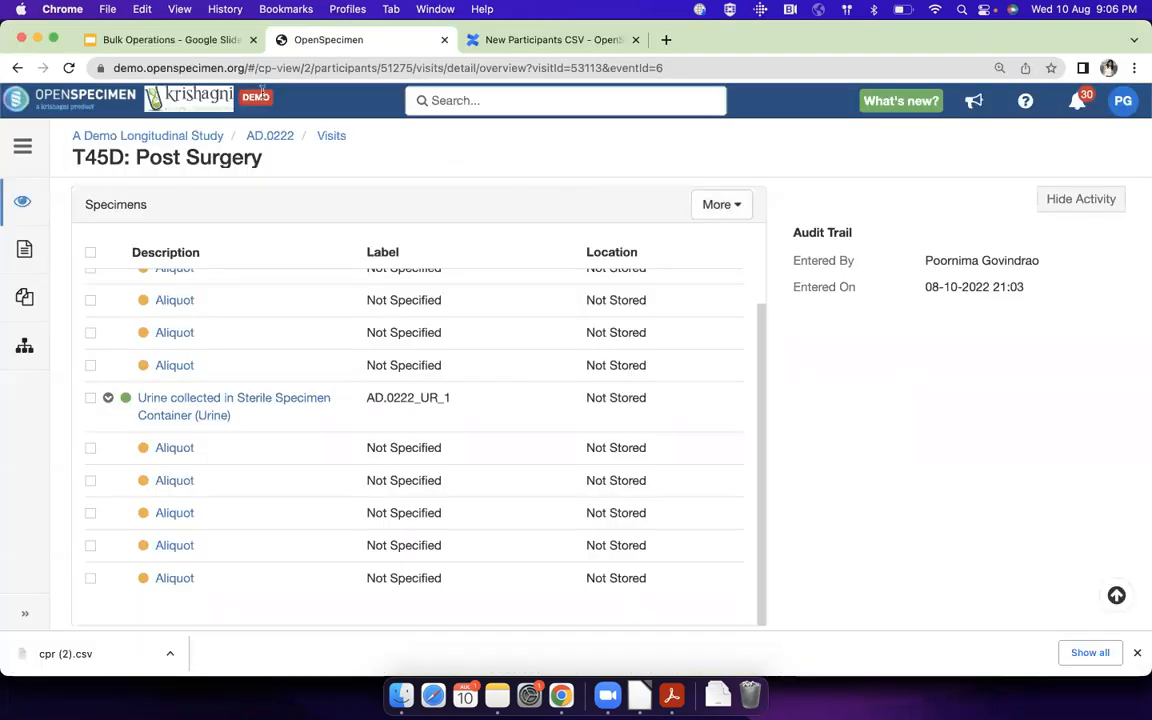
{"action": "left_click", "coordinate": [207, 42]}
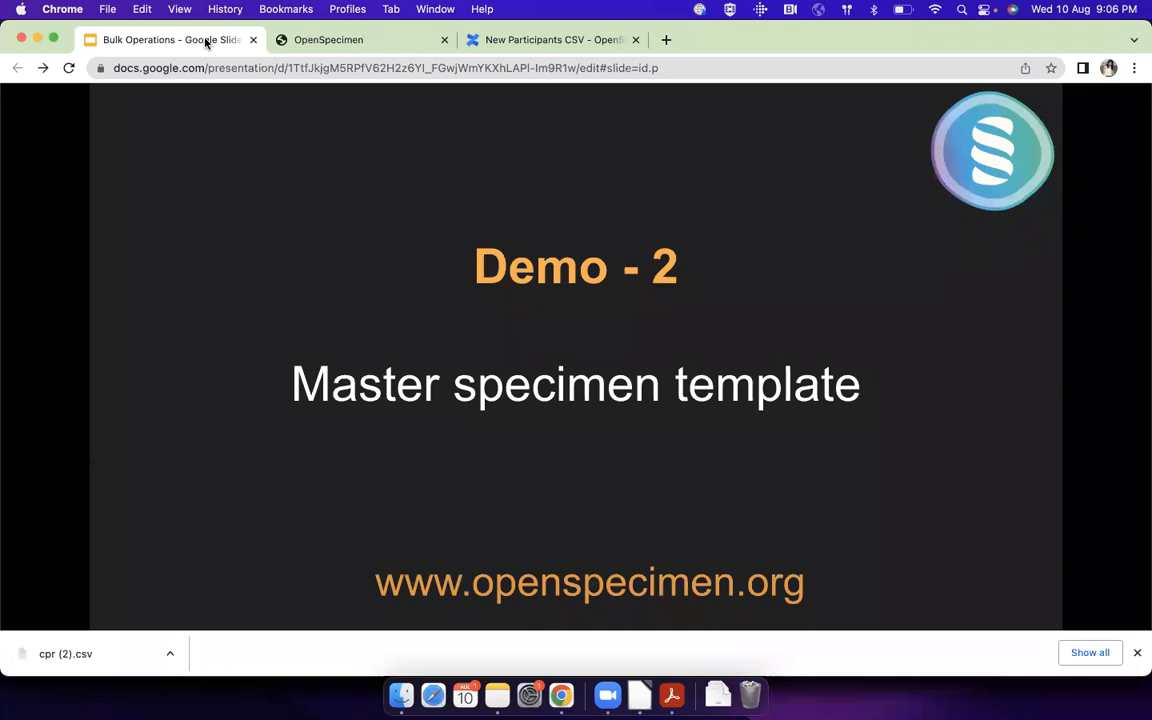